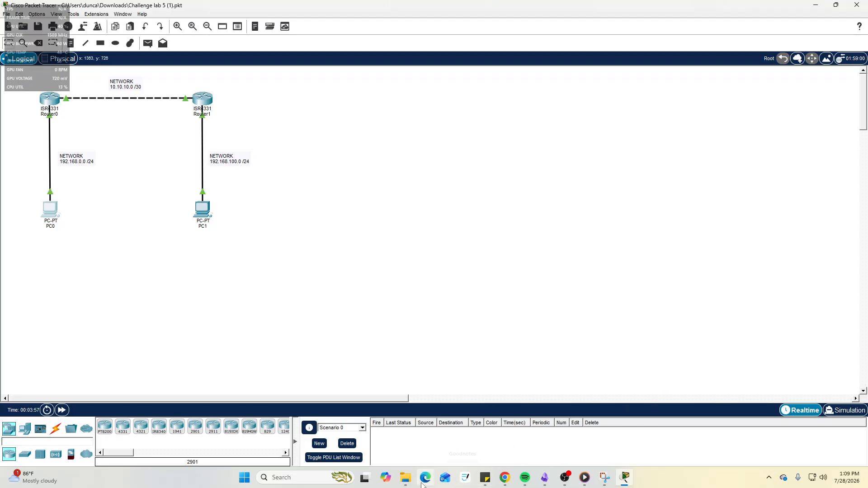
Switch to Notepad and minimize the study-plan window, leaving the "/26 64 + 128 = 192" note open.
{"action": "left_click", "coordinate": [334, 478]}
{"action": "left_click", "coordinate": [325, 156]}
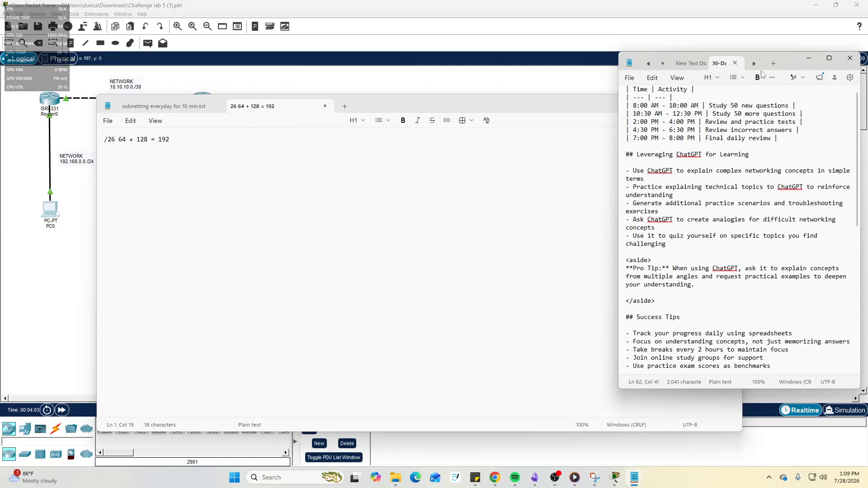
{"action": "left_click", "coordinate": [807, 61]}
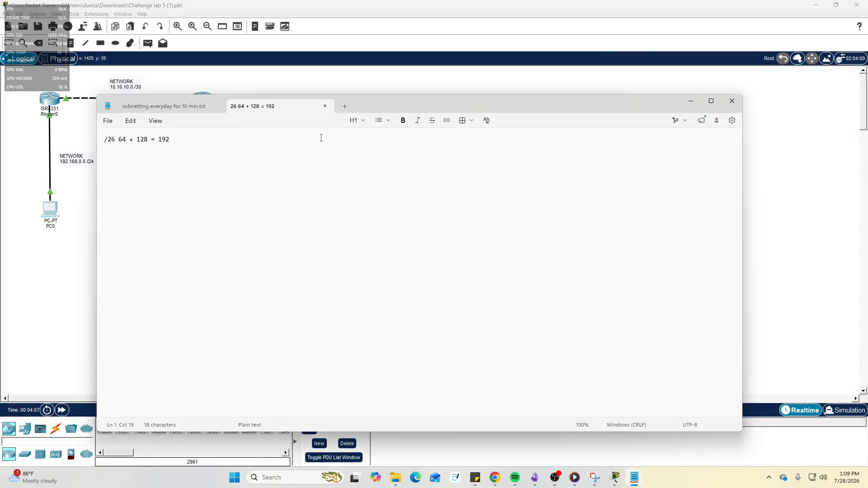
Add the bold title "OSI MODEL 7 LAYERS" a few lines below the subnetting sum in the note.
{"action": "key", "text": "Return"}
{"action": "left_click", "coordinate": [404, 121]}
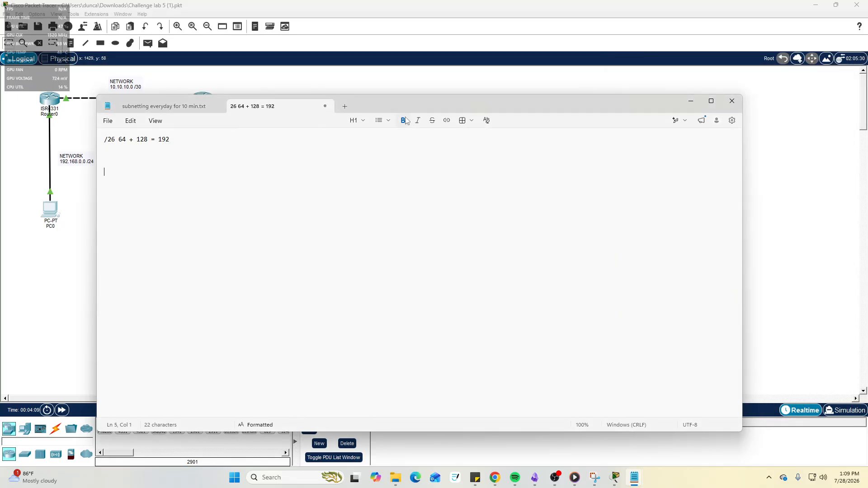
{"action": "left_click", "coordinate": [363, 120]}
{"action": "left_click", "coordinate": [352, 144]}
{"action": "type", "text": "OSI MODEL "}
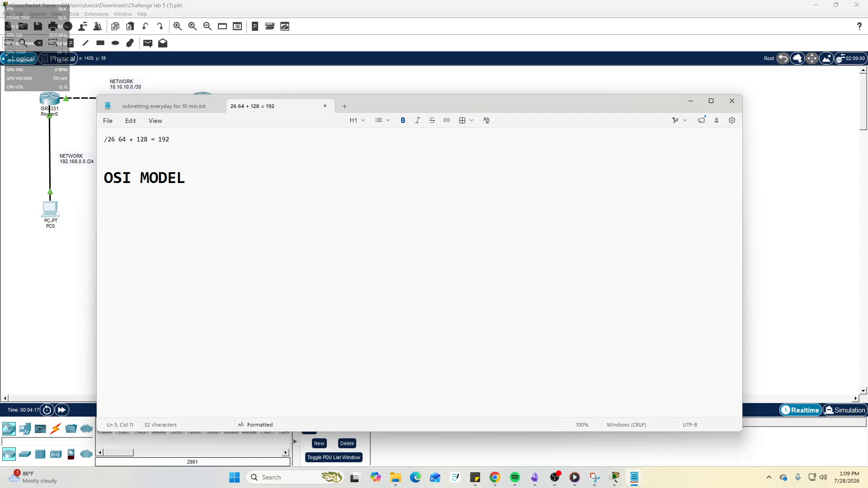
{"action": "type", "text": "7 LATER"}
{"action": "key", "text": "BackSpace"}
{"action": "key", "text": "BackSpace"}
{"action": "key", "text": "BackSpace"}
{"action": "type", "text": "YER"}
{"action": "key", "text": "BackSpace"}
{"action": "key", "text": "BackSpace"}
{"action": "type", "text": "RS"}
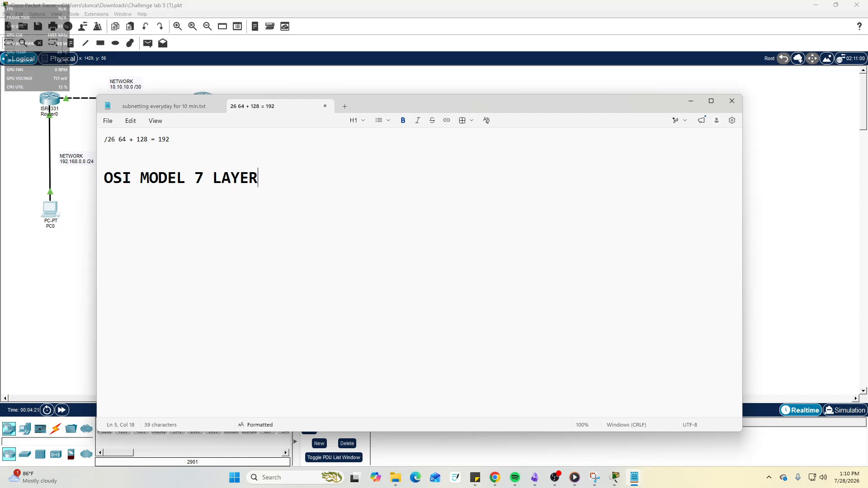
Leave a block of blank lines under the title and add the smaller bold heading "PHYSICAL".
{"action": "key", "text": "Return"}
{"action": "key", "text": "Return"}
{"action": "key", "text": "Return"}
{"action": "key", "text": "Return"}
{"action": "key", "text": "Return"}
{"action": "key", "text": "Return"}
{"action": "key", "text": "Return"}
{"action": "key", "text": "Return"}
{"action": "key", "text": "Return"}
{"action": "key", "text": "Return"}
{"action": "key", "text": "Return"}
{"action": "key", "text": "Return"}
{"action": "key", "text": "Return"}
{"action": "key", "text": "Return"}
{"action": "key", "text": "Return"}
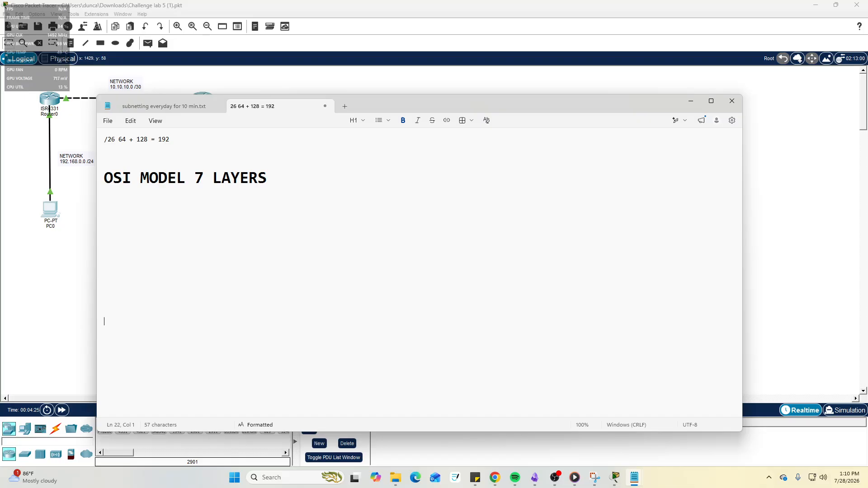
{"action": "key", "text": "BackSpace"}
{"action": "key", "text": "BackSpace"}
{"action": "key", "text": "BackSpace"}
{"action": "type", "text": "P"}
{"action": "key", "text": "BackSpace"}
{"action": "left_click", "coordinate": [361, 121]}
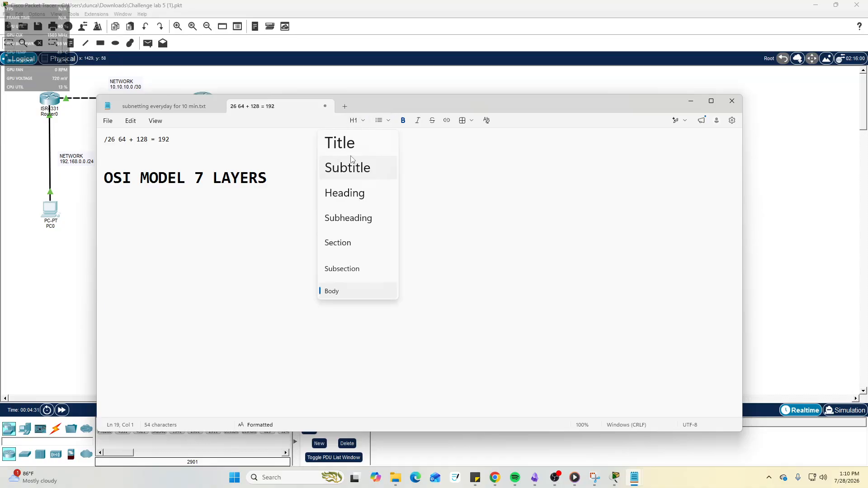
{"action": "left_click", "coordinate": [181, 292]}
{"action": "type", "text": "P"}
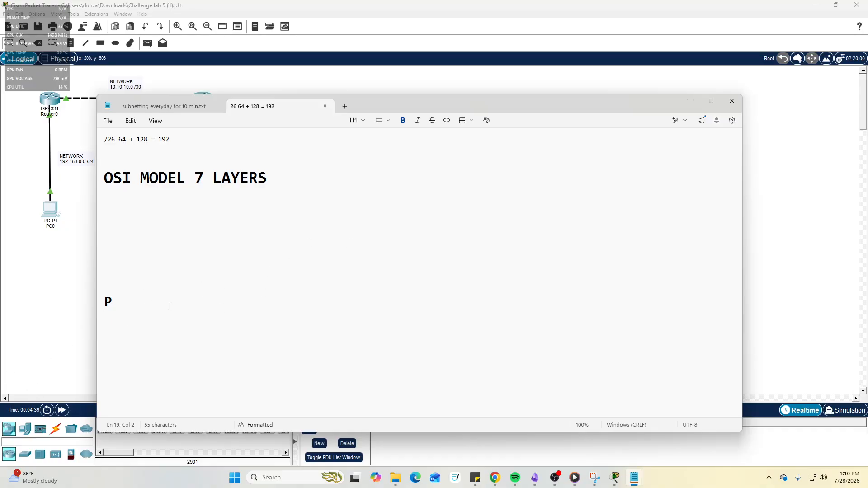
{"action": "type", "text": "HYSICAL"}
Move the Notepad window around to clear the network diagram, and minimize it.
{"action": "left_click_drag", "start_coordinate": [476, 102], "coordinate": [601, 277]}
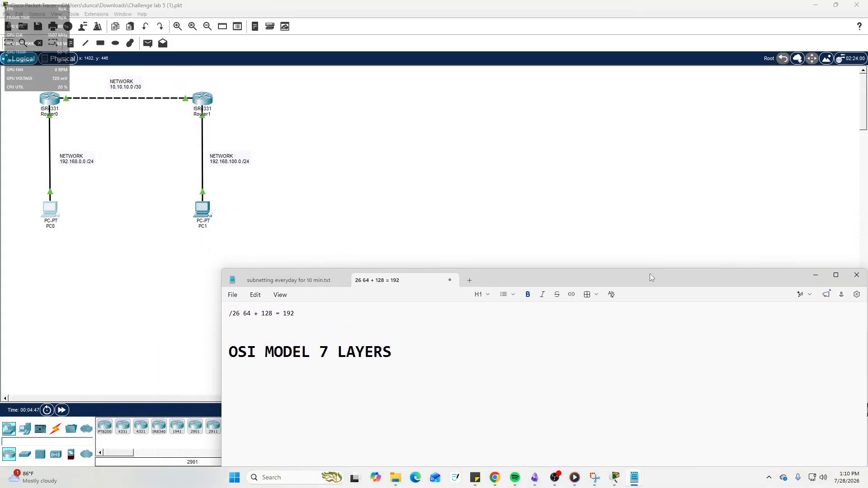
{"action": "left_click_drag", "start_coordinate": [670, 278], "coordinate": [515, 225]}
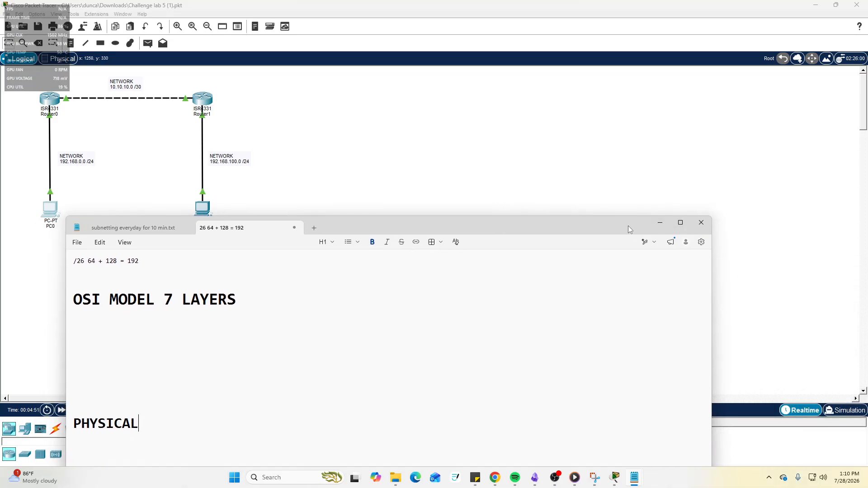
{"action": "left_click_drag", "start_coordinate": [628, 226], "coordinate": [687, 180]}
{"action": "left_click", "coordinate": [737, 179]}
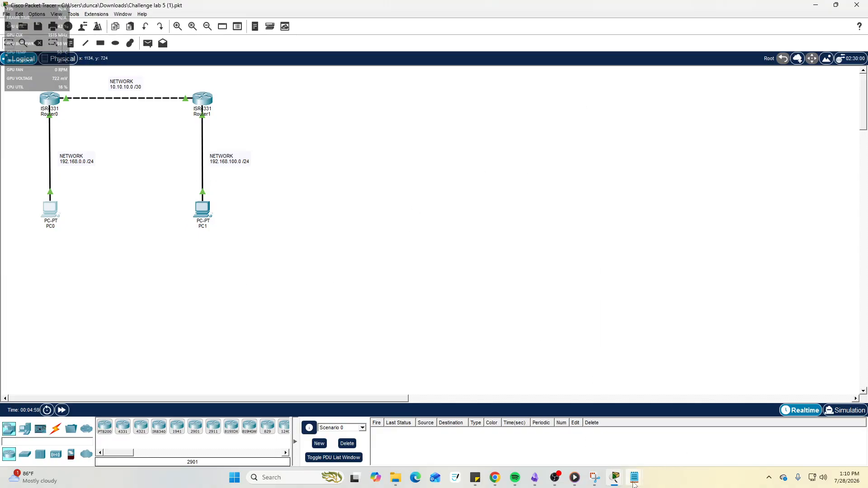
{"action": "left_click", "coordinate": [615, 477]}
{"action": "left_click", "coordinate": [638, 449]}
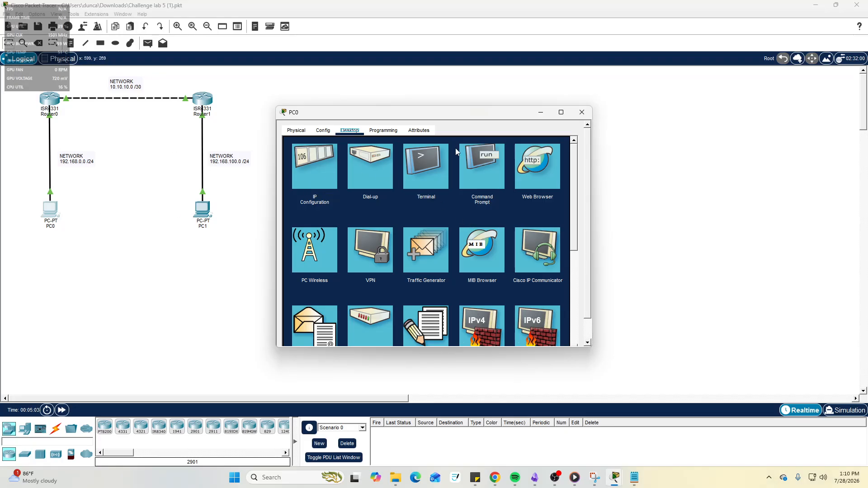
{"action": "left_click", "coordinate": [479, 166]}
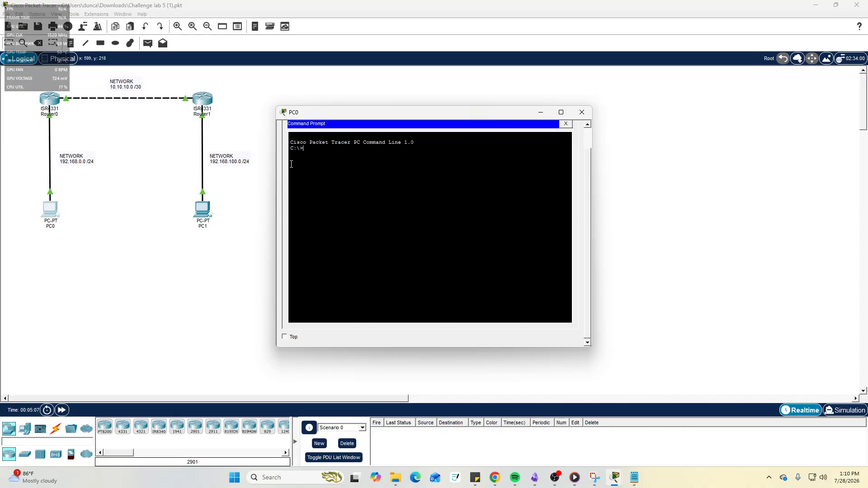
{"action": "left_click", "coordinate": [582, 112]}
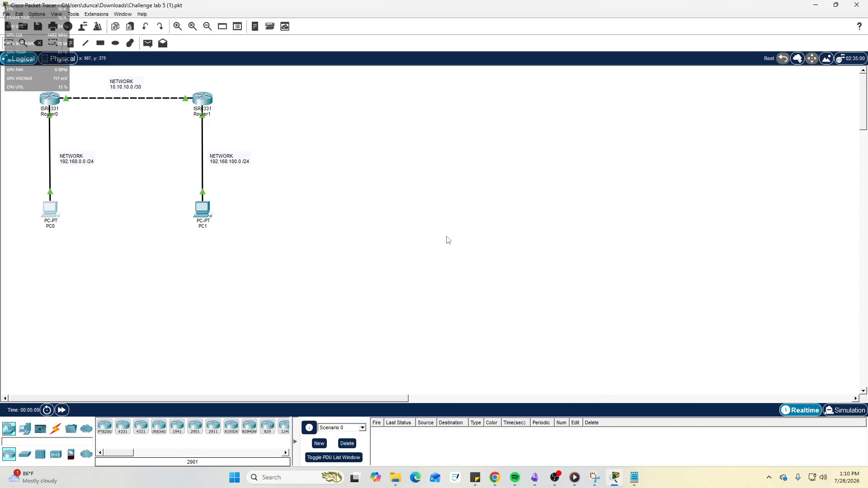
Examine PC0's physical modules, algorithm settings, FastEthernet0 IP configuration and global gateway/DNS settings, and close the device window.
{"action": "left_click", "coordinate": [57, 205]}
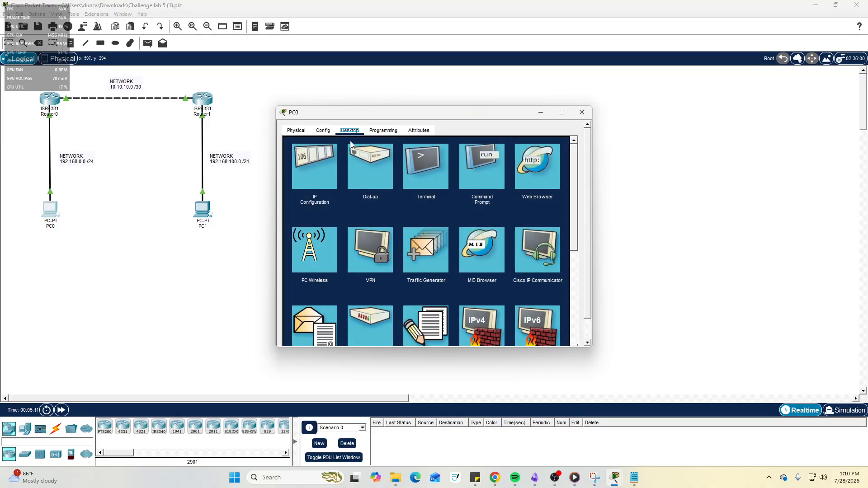
{"action": "left_click", "coordinate": [291, 132]}
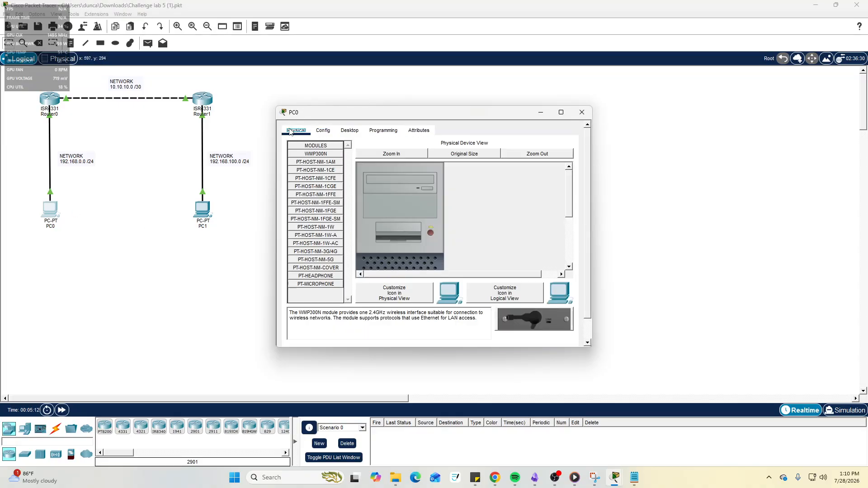
{"action": "left_click", "coordinate": [323, 131]}
{"action": "left_click", "coordinate": [314, 163]}
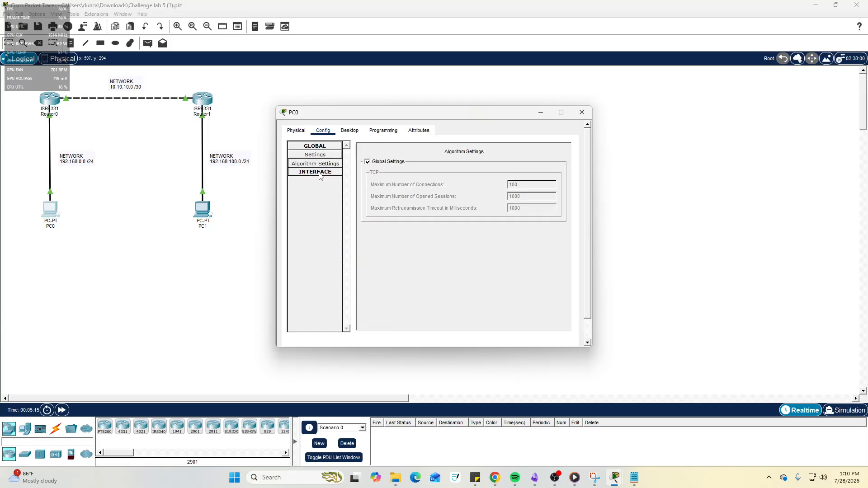
{"action": "left_click", "coordinate": [315, 172]}
{"action": "left_click", "coordinate": [315, 181]}
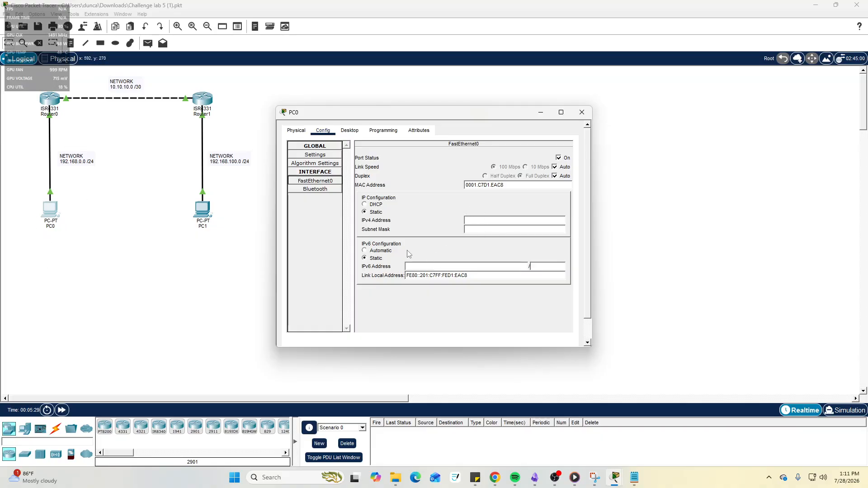
{"action": "left_click", "coordinate": [326, 155]}
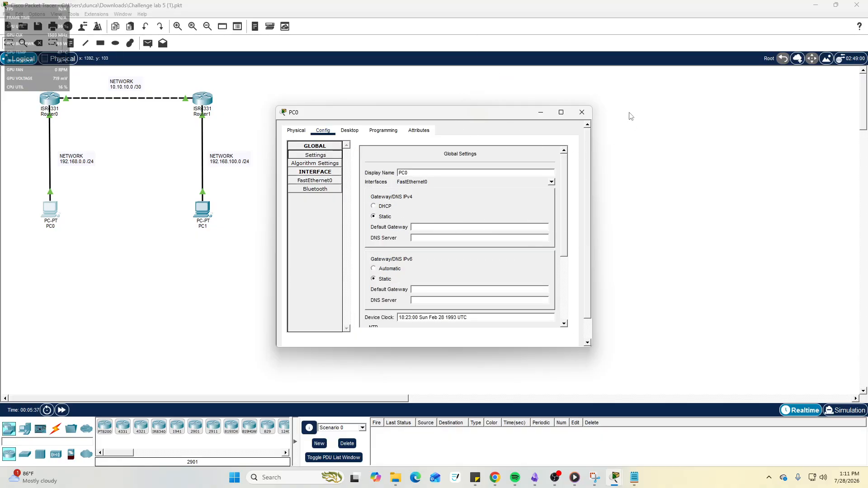
{"action": "left_click", "coordinate": [582, 113]}
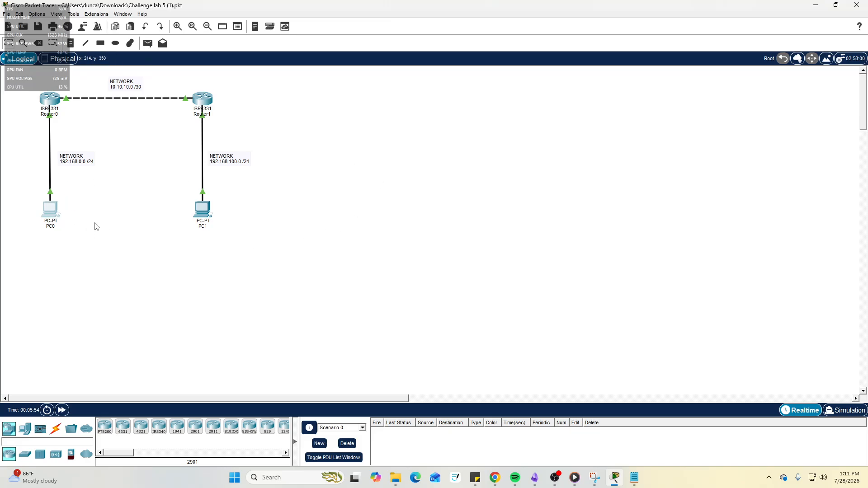
{"action": "left_click", "coordinate": [53, 211]}
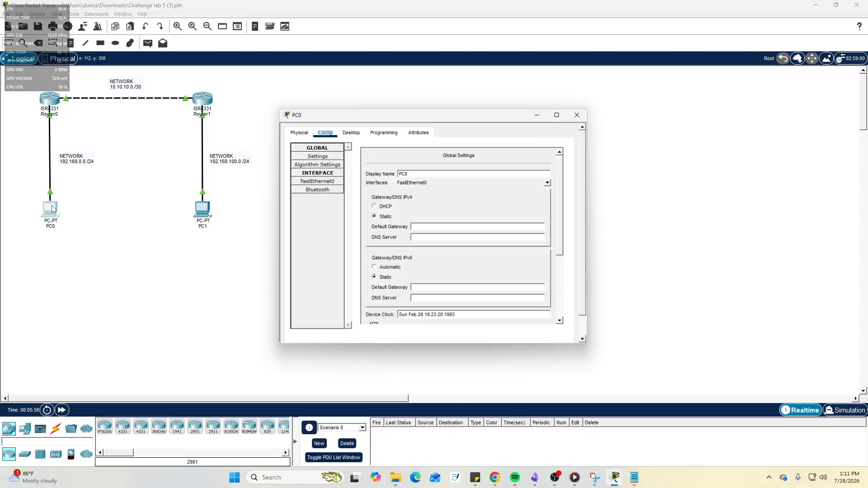
{"action": "left_click_drag", "start_coordinate": [401, 110], "coordinate": [558, 109]}
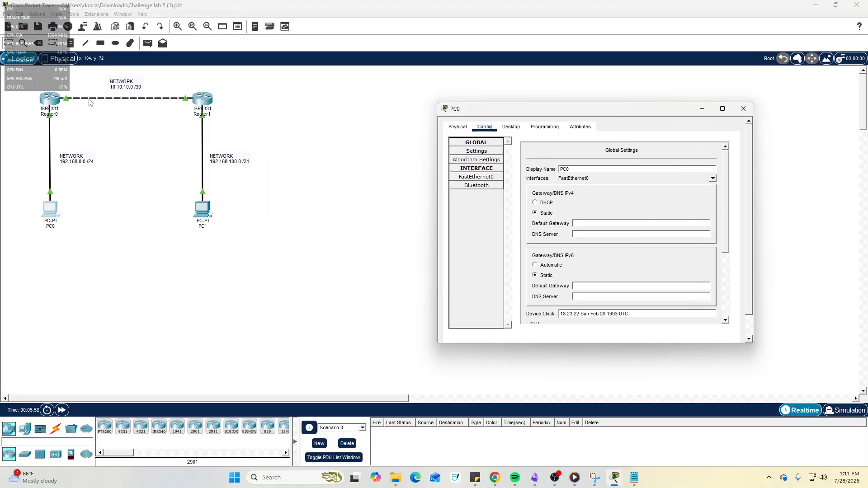
{"action": "left_click", "coordinate": [742, 108]}
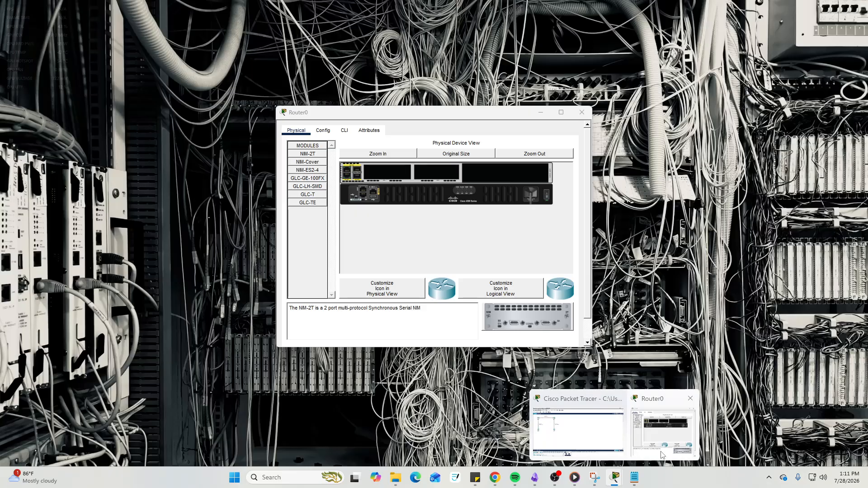
Enter privileged mode in Router0's command line and list its interfaces with SHOW IP INT BRIEF.
{"action": "left_click", "coordinate": [662, 434]}
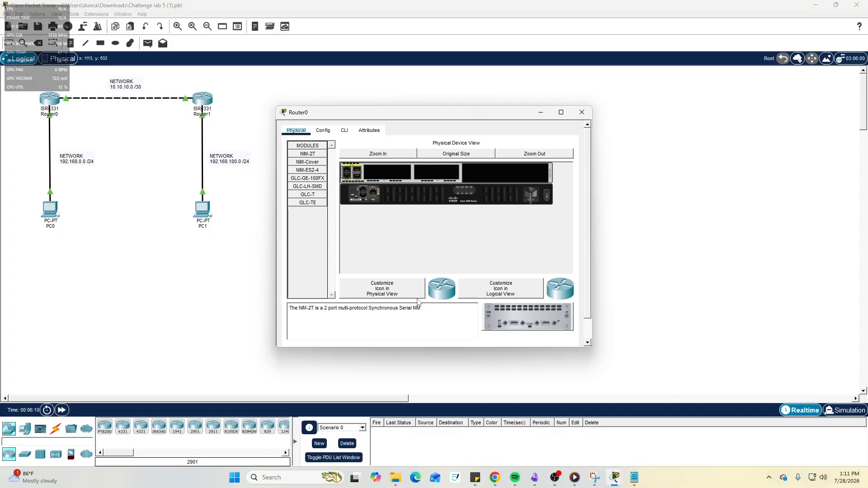
{"action": "left_click", "coordinate": [344, 130]}
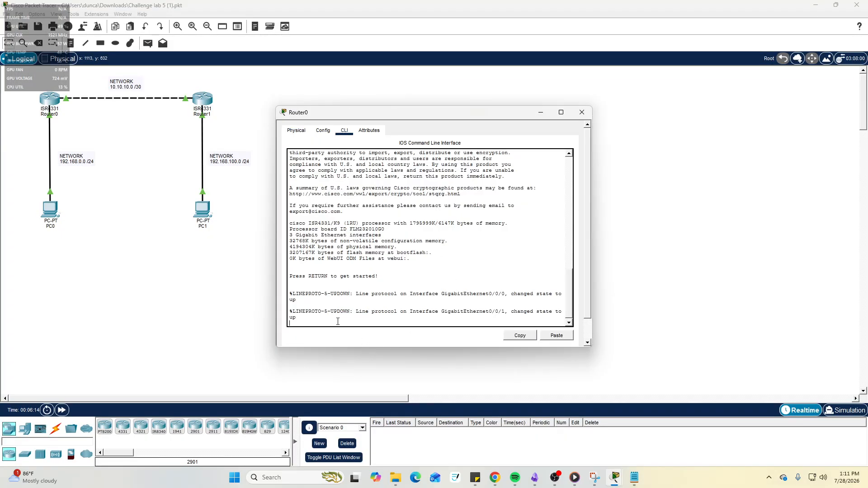
{"action": "key", "text": "Return"}
{"action": "key", "text": "Return"}
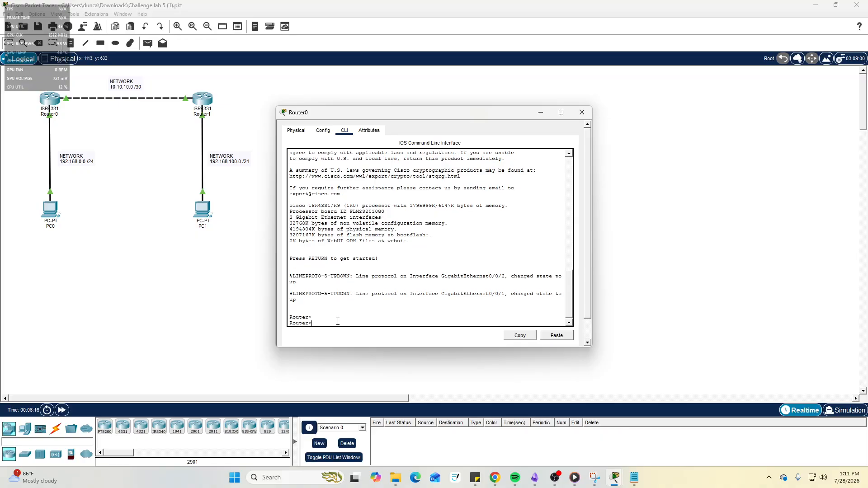
{"action": "type", "text": "EN"}
{"action": "key", "text": "Return"}
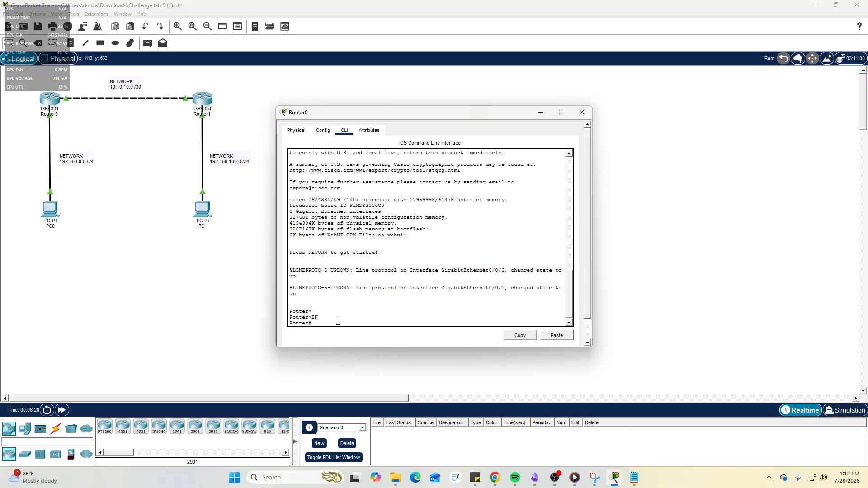
{"action": "type", "text": "SHOW IP INT BRIEF"}
{"action": "key", "text": "Return"}
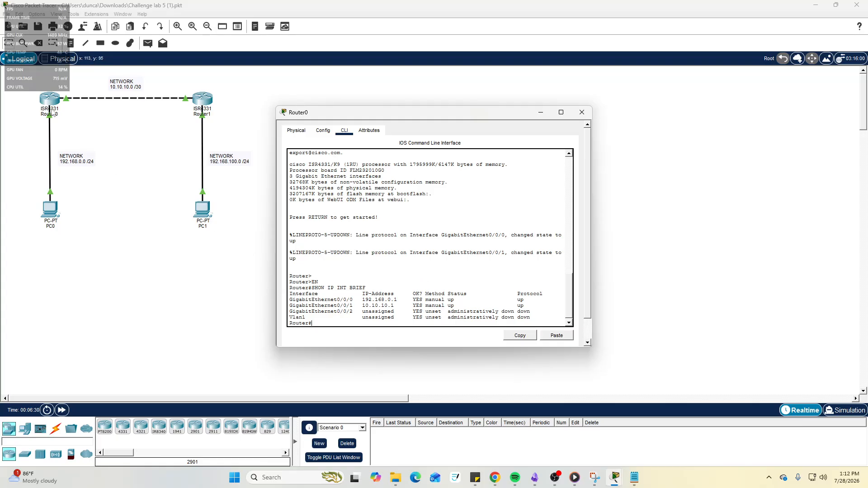
Inspect the links from Router0 to PC0 and Router1 to identify the ports they use.
{"action": "left_click", "coordinate": [23, 43]}
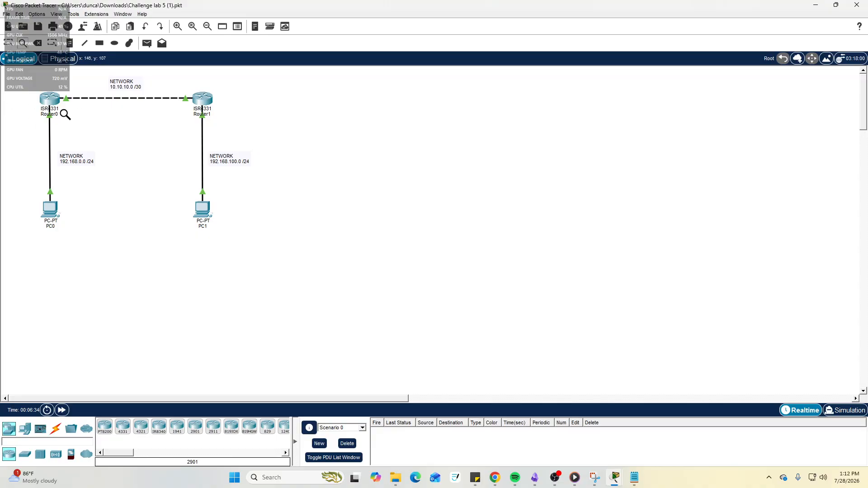
{"action": "mouse_move", "coordinate": [49, 111]}
{"action": "mouse_move", "coordinate": [73, 99]}
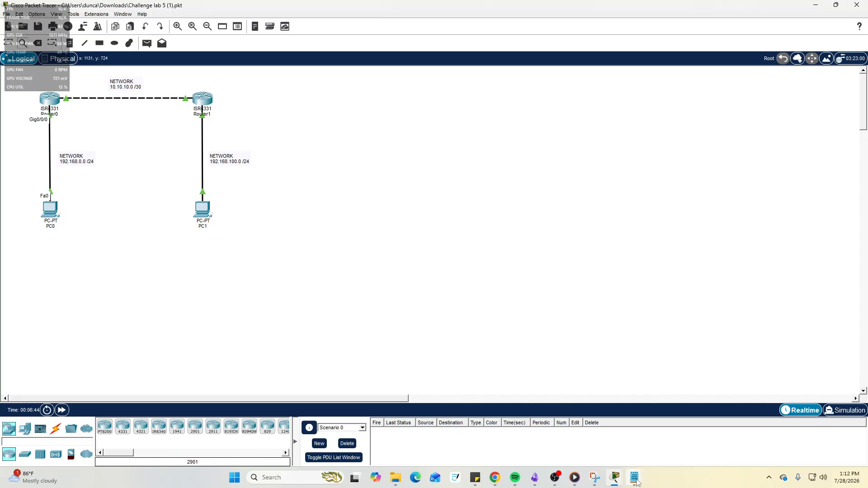
Return to Router0's interface list, move its window clear of the topology, and highlight the GigabitEthernet0/0/0 IP address.
{"action": "mouse_move", "coordinate": [613, 479]}
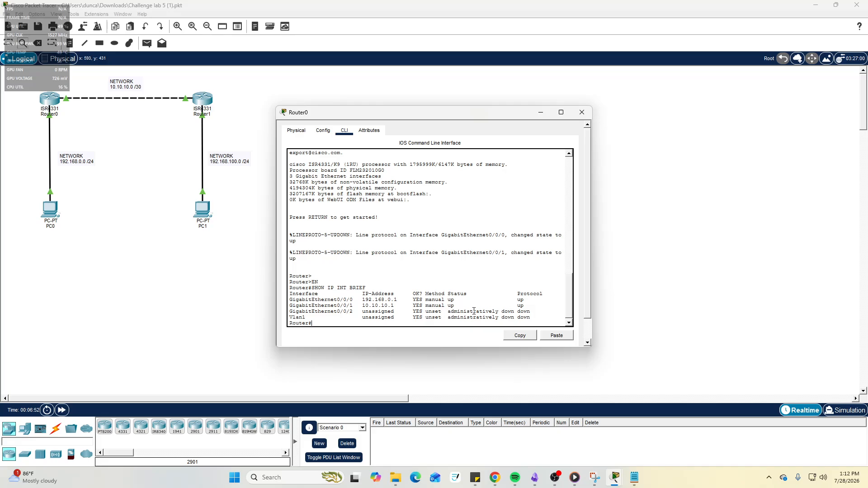
{"action": "left_click_drag", "start_coordinate": [362, 299], "coordinate": [394, 300]}
{"action": "left_click_drag", "start_coordinate": [471, 116], "coordinate": [640, 73]}
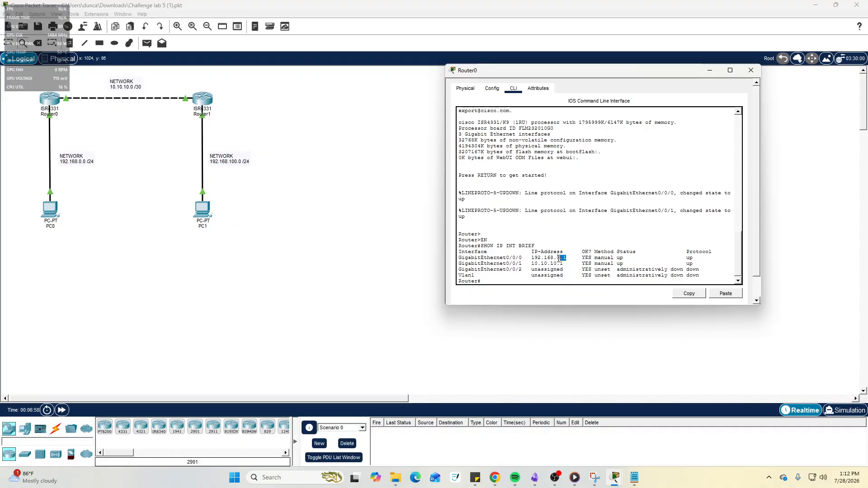
{"action": "left_click_drag", "start_coordinate": [566, 258], "coordinate": [532, 259]}
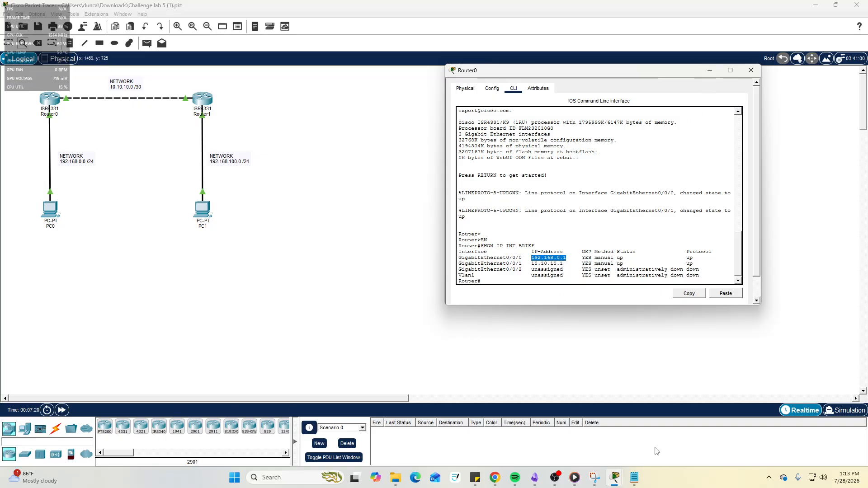
Open PC0's settings clear of the topology, check Router0's interface addresses, and set PC0's IPv4 default gateway to 192.168.0.1.
{"action": "left_click", "coordinate": [10, 47]}
{"action": "left_click", "coordinate": [51, 208]}
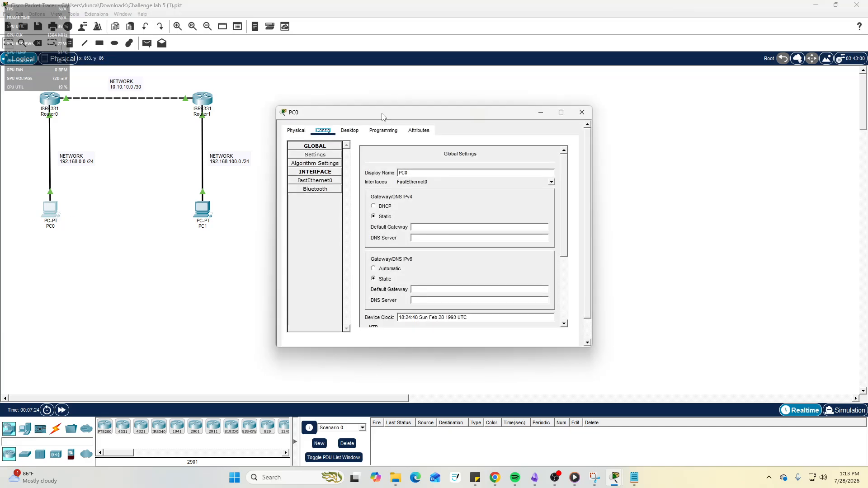
{"action": "left_click_drag", "start_coordinate": [382, 117], "coordinate": [579, 137]}
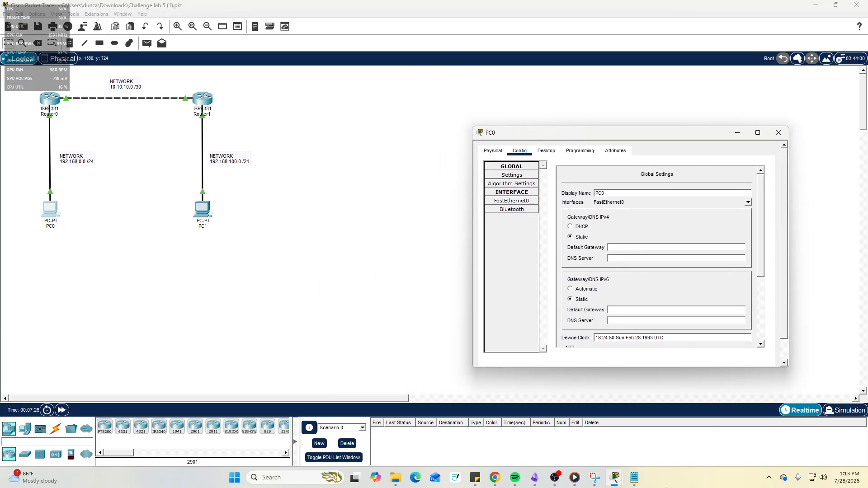
{"action": "mouse_move", "coordinate": [615, 478]}
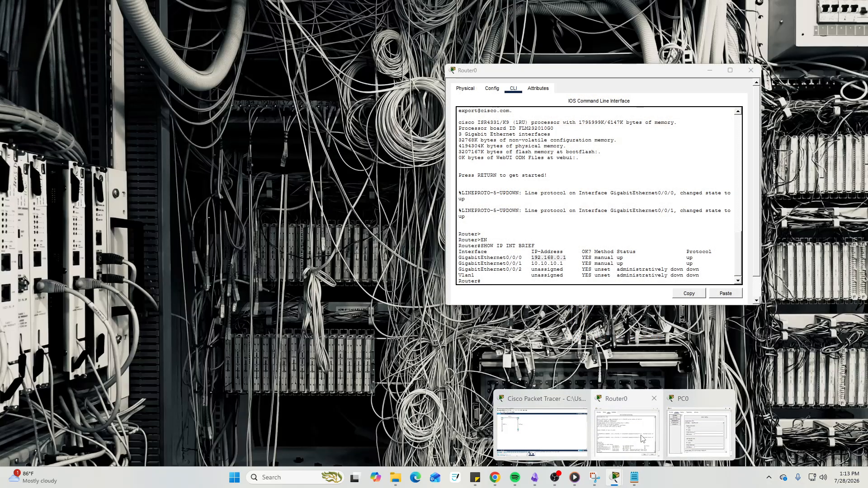
{"action": "left_click", "coordinate": [642, 437]}
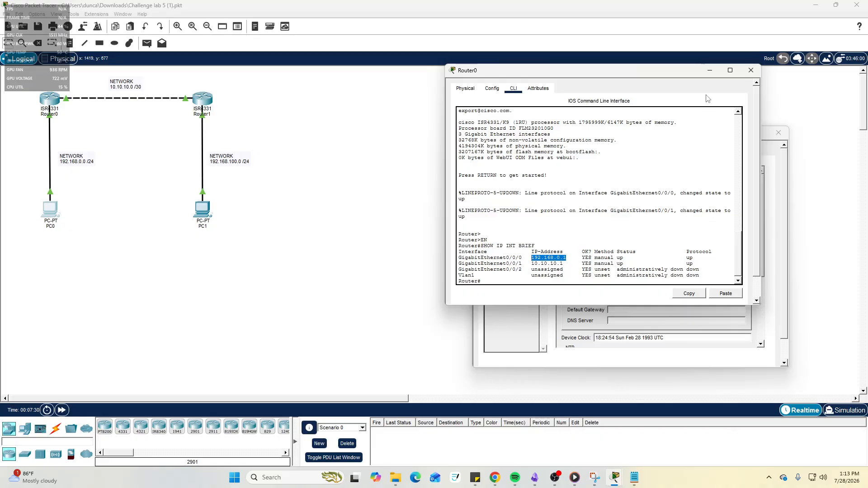
{"action": "left_click", "coordinate": [709, 70]}
{"action": "left_click", "coordinate": [626, 247]}
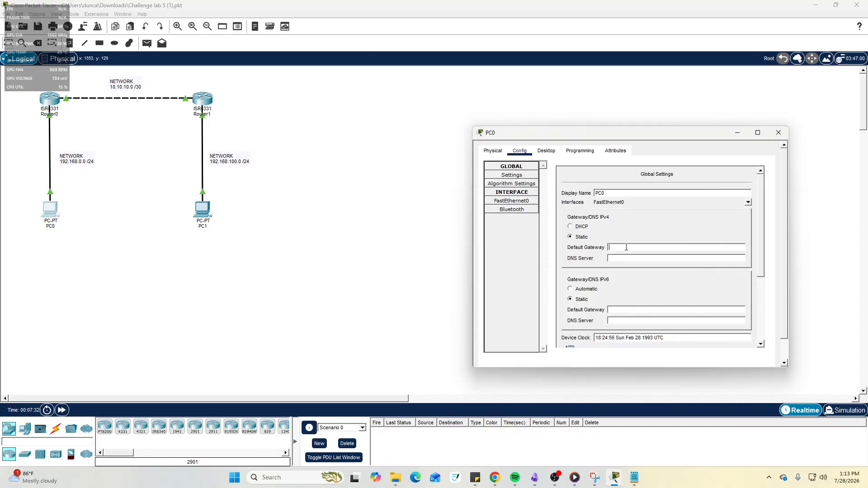
{"action": "type", "text": "192.168.0.1"}
Give PC0's FastEthernet0 a static IPv4 address with host number 2 on the 192.168.0.0 /24 network, fill in its subnet mask, and close PC0.
{"action": "left_click", "coordinate": [525, 193]}
{"action": "left_click", "coordinate": [524, 194]}
{"action": "left_click", "coordinate": [512, 201]}
{"action": "left_click", "coordinate": [676, 241]}
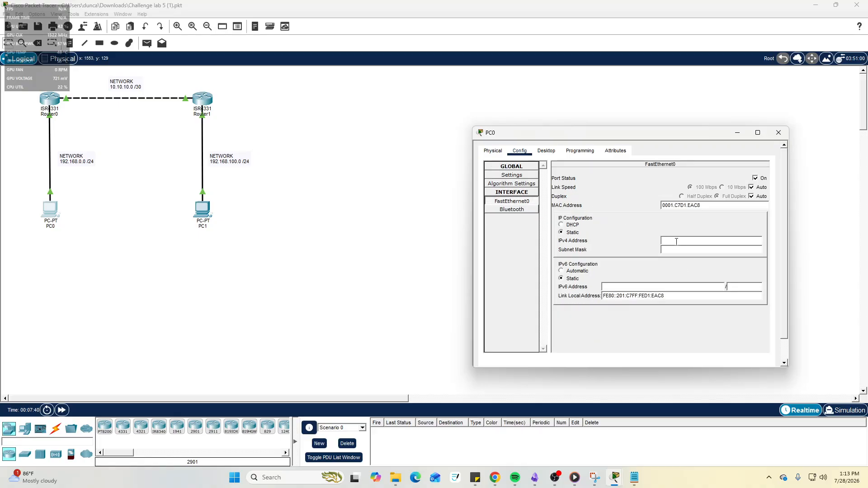
{"action": "type", "text": "192.168"}
{"action": "type", "text": "2"}
{"action": "left_click", "coordinate": [682, 250]}
{"action": "left_click", "coordinate": [778, 132]}
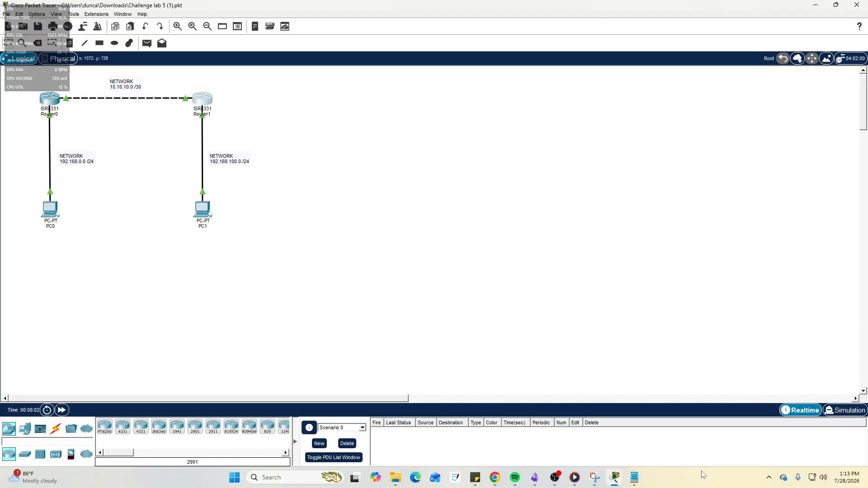
Bring up Router1's window beside the topology and enter privileged mode in its command line.
{"action": "mouse_move", "coordinate": [615, 478]}
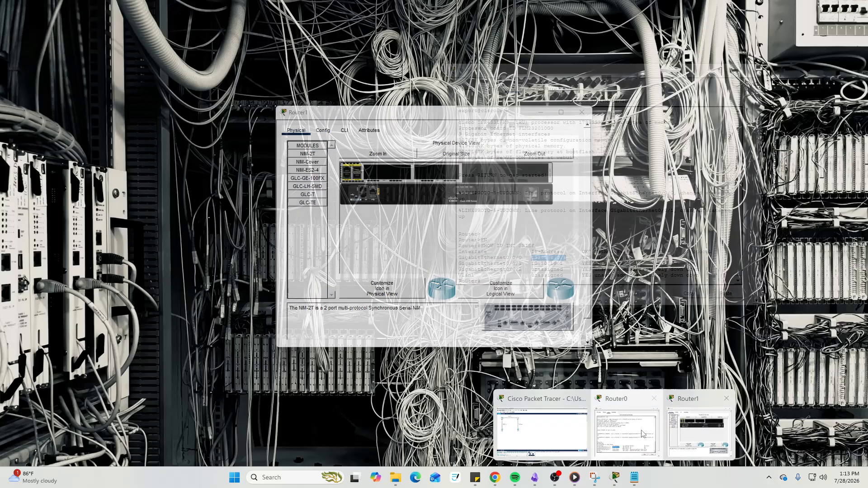
{"action": "left_click", "coordinate": [699, 429]}
{"action": "left_click_drag", "start_coordinate": [398, 116], "coordinate": [565, 137]}
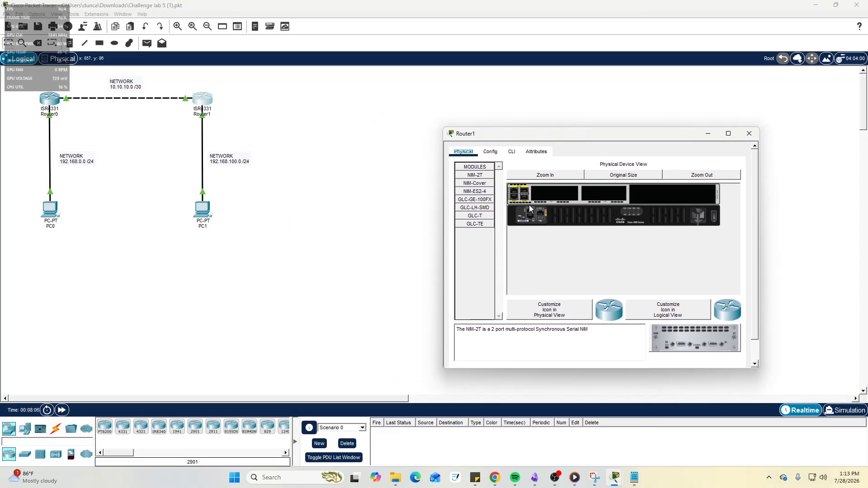
{"action": "left_click", "coordinate": [511, 152]}
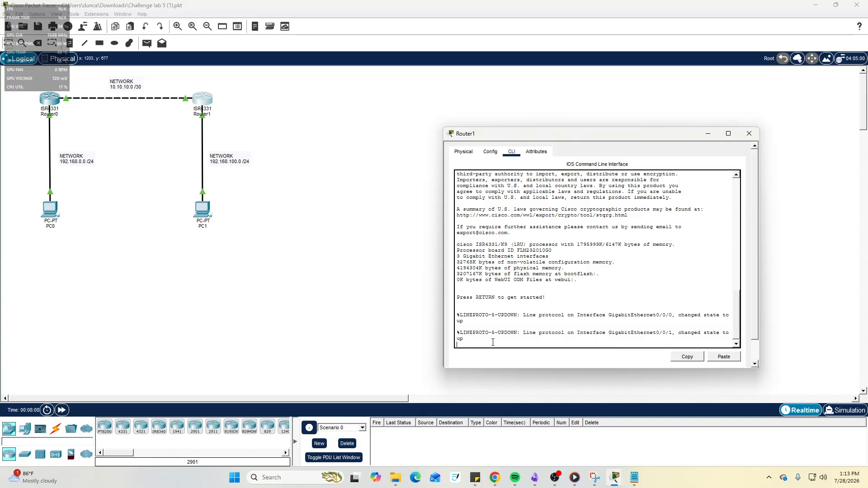
{"action": "key", "text": "Return"}
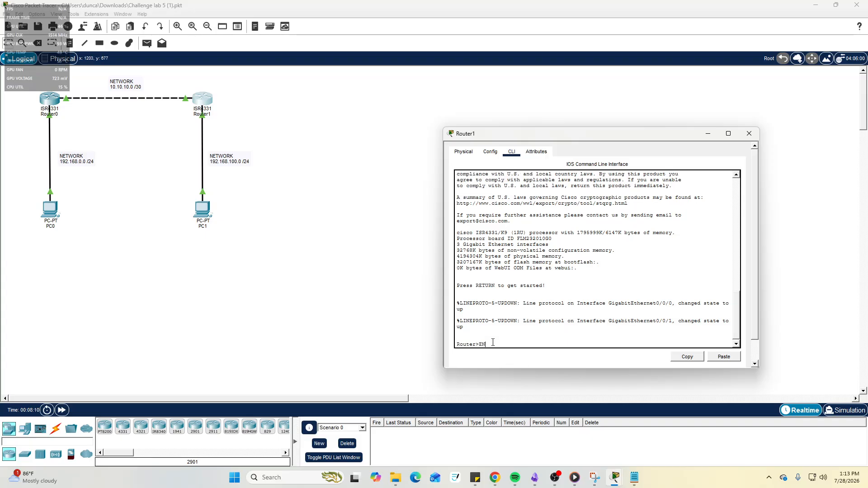
{"action": "type", "text": "EN"}
{"action": "key", "text": "Return"}
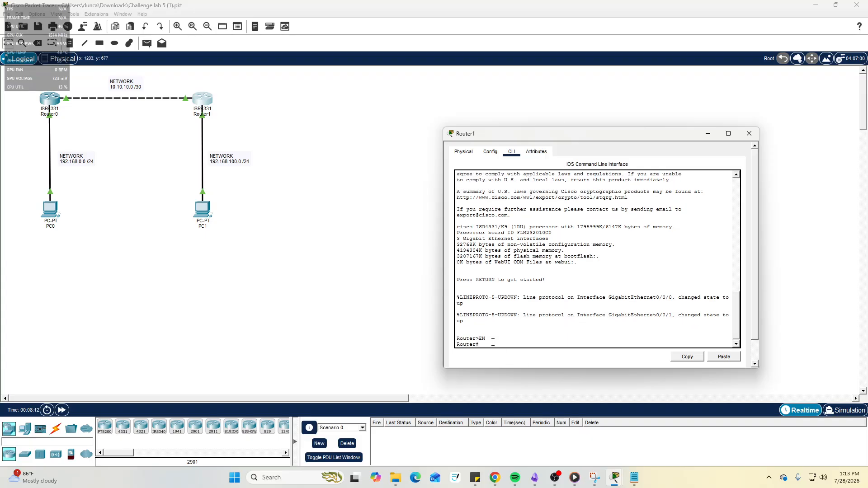
List Router1's interfaces and their addresses with show ip int brief.
{"action": "type", "text": "COHO"}
{"action": "key", "text": "BackSpace"}
{"action": "key", "text": "BackSpace"}
{"action": "key", "text": "BackSpace"}
{"action": "type", "text": "show"}
{"action": "type", "text": "ip int brief"}
{"action": "key", "text": "Return"}
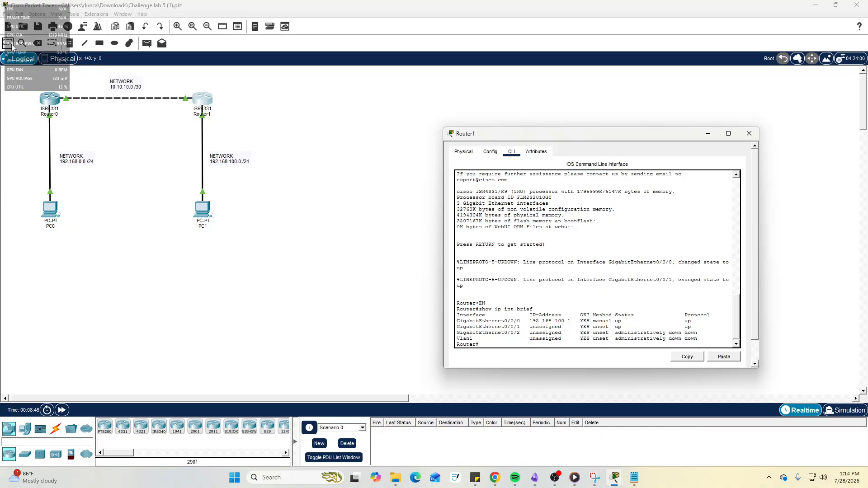
Activate the note tool in the workspace and bring up Router0's interface list to check its address on the router link.
{"action": "left_click", "coordinate": [215, 131]}
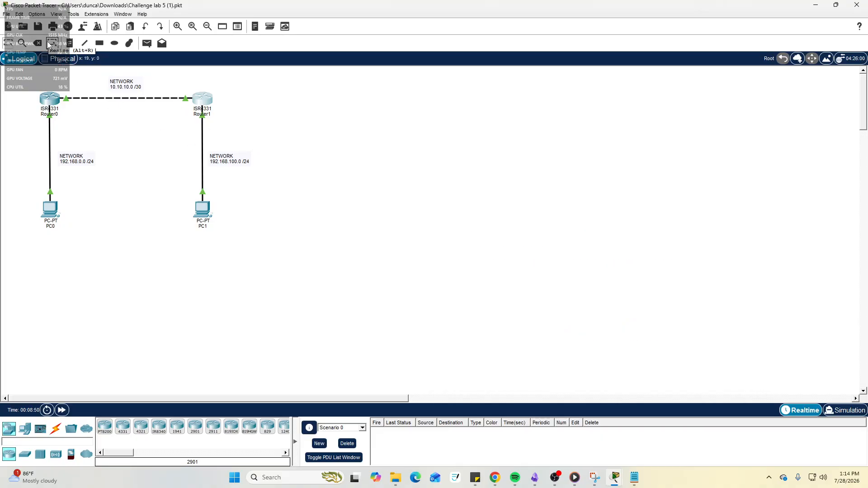
{"action": "left_click", "coordinate": [70, 44]}
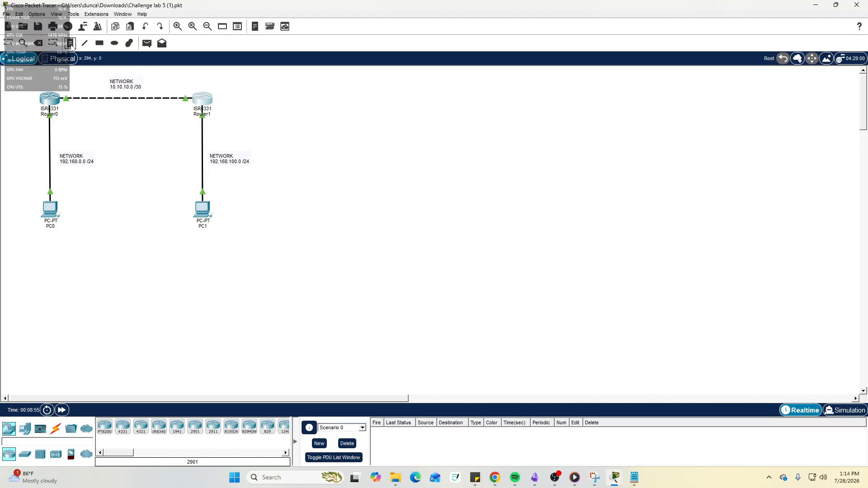
{"action": "left_click", "coordinate": [181, 88]}
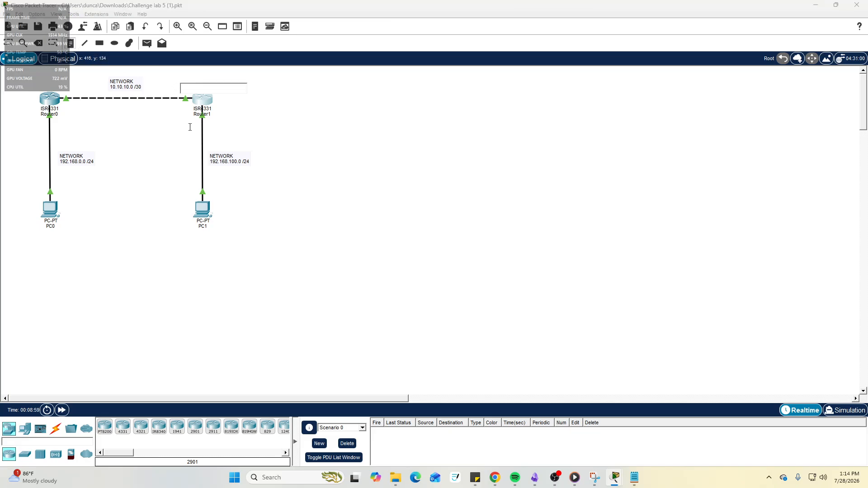
{"action": "left_click", "coordinate": [617, 479]}
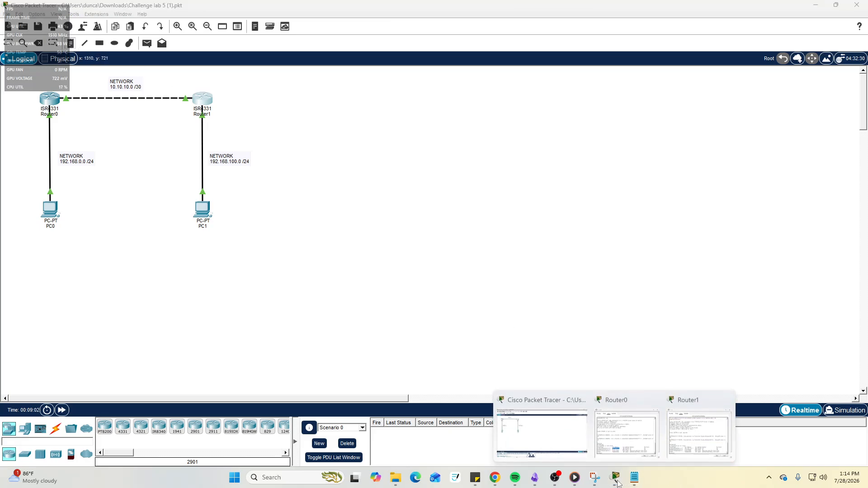
{"action": "left_click", "coordinate": [171, 88]}
{"action": "left_click", "coordinate": [615, 478]}
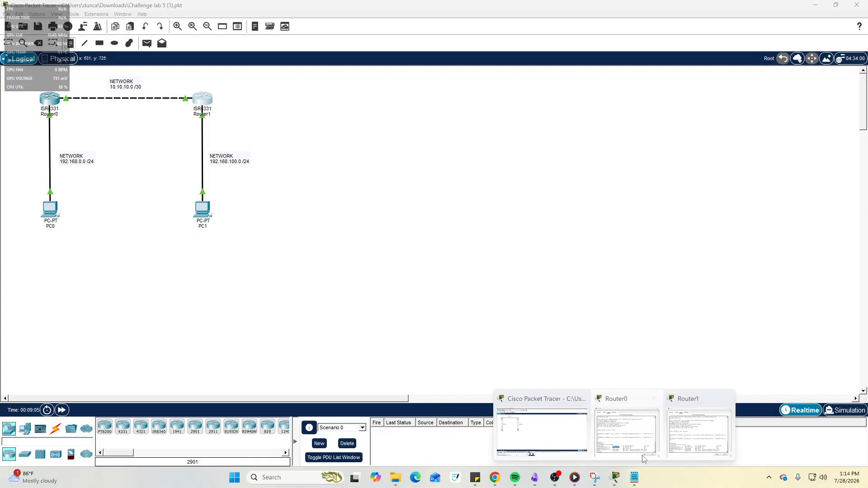
{"action": "left_click", "coordinate": [650, 445]}
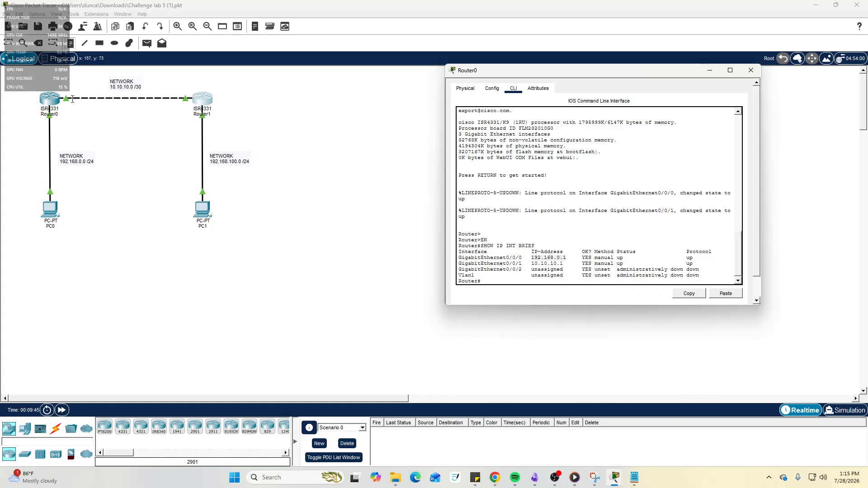
Label the ends of the router link with notes reading 10.10.10.1 beside Router0 and 10.10.10.2 beside Router1.
{"action": "left_click", "coordinate": [58, 86]}
{"action": "type", "text": "10"}
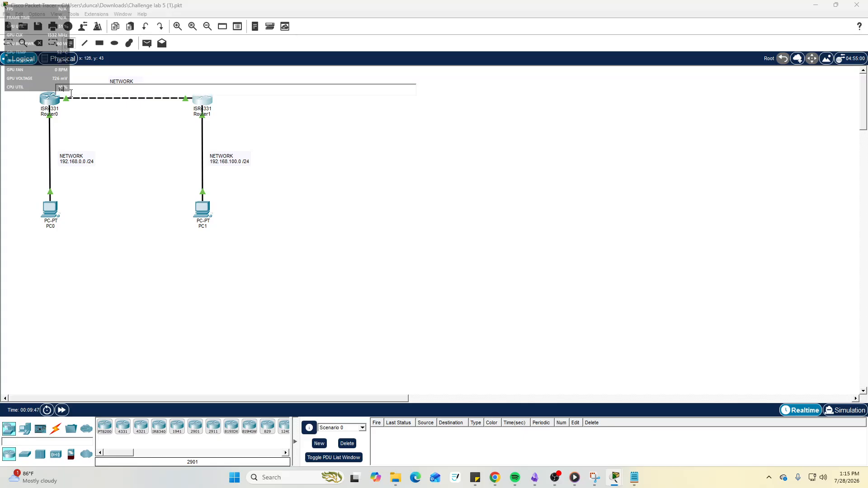
{"action": "type", "text": ".10.10.1"}
{"action": "left_click", "coordinate": [436, 202]}
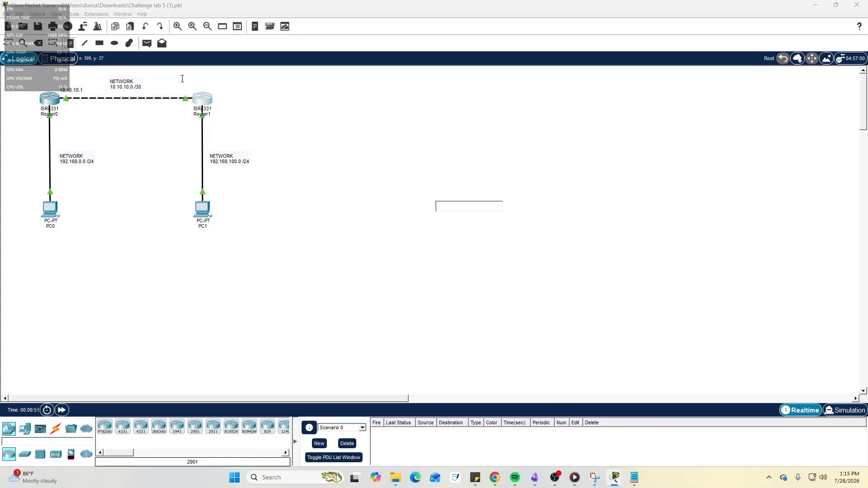
{"action": "left_click", "coordinate": [191, 85]}
{"action": "type", "text": "10.10.10.2"}
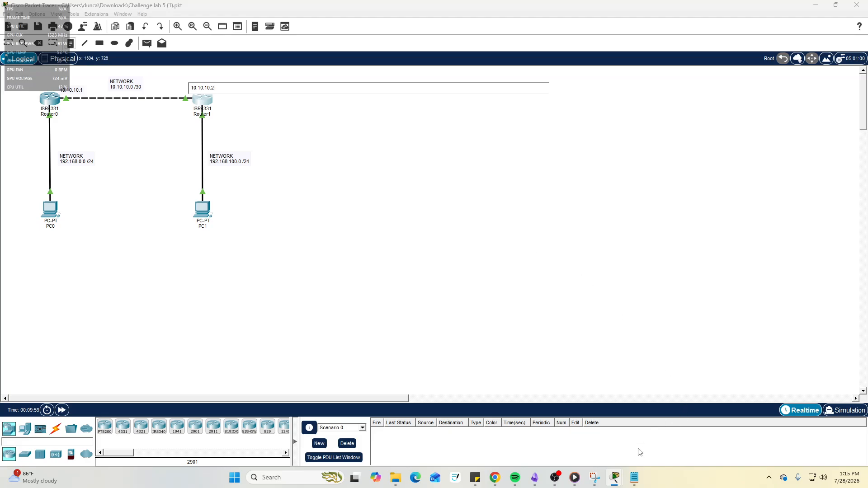
In Router1's global configuration mode, select interface gi0/0/1 and write the command ip address 10.10.10.2 255.255.255.252.
{"action": "mouse_move", "coordinate": [615, 477]}
{"action": "left_click", "coordinate": [701, 432]}
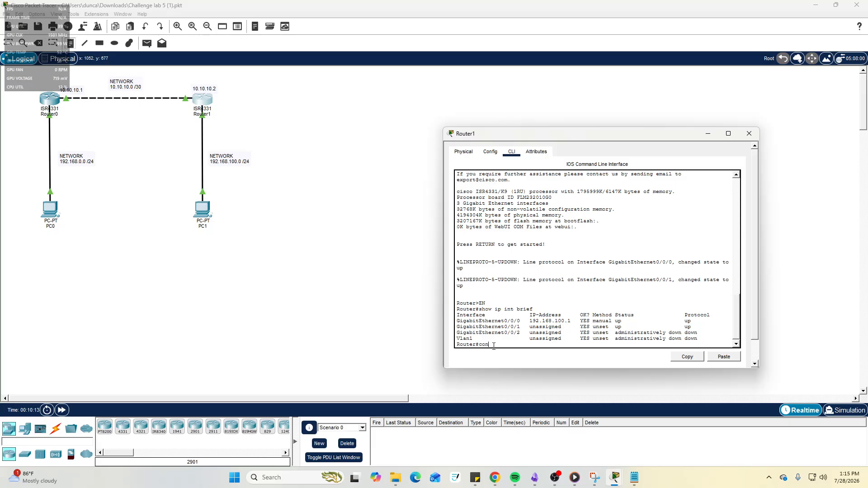
{"action": "type", "text": "f t"}
{"action": "key", "text": "Return"}
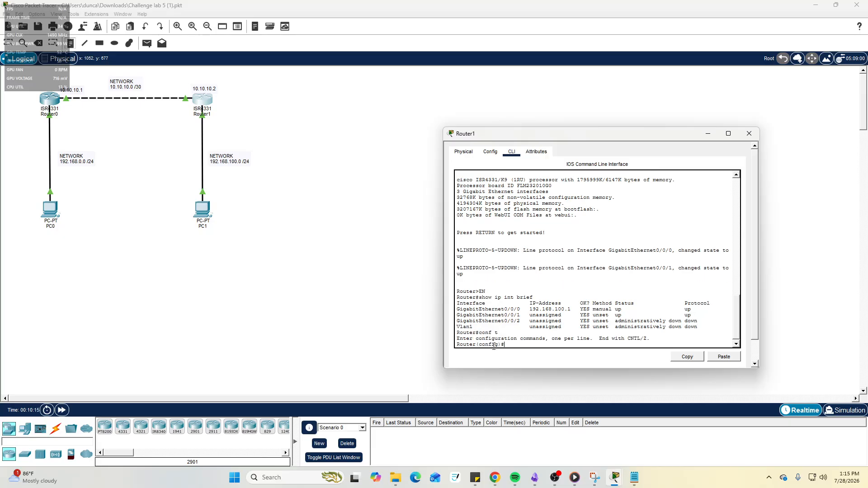
{"action": "type", "text": "interfgace gi0/0"}
{"action": "type", "text": "/1"}
{"action": "key", "text": "Return"}
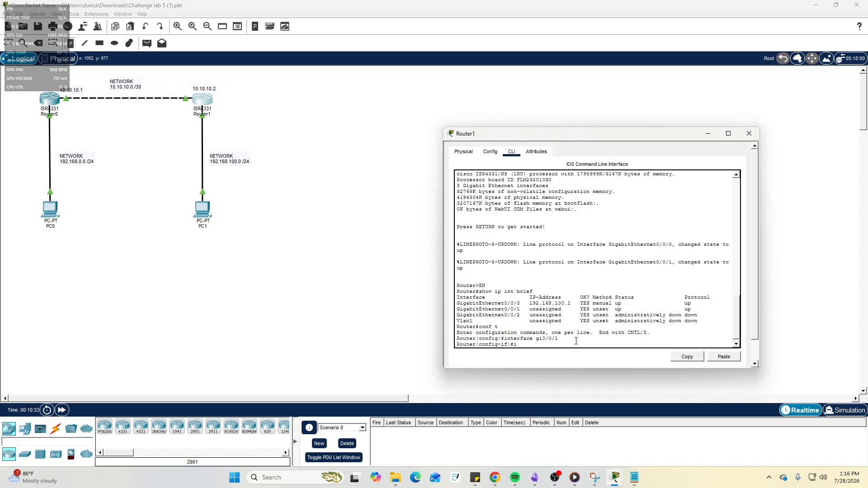
{"action": "type", "text": "ip address 10.10.10.2 255.255.255.252"}
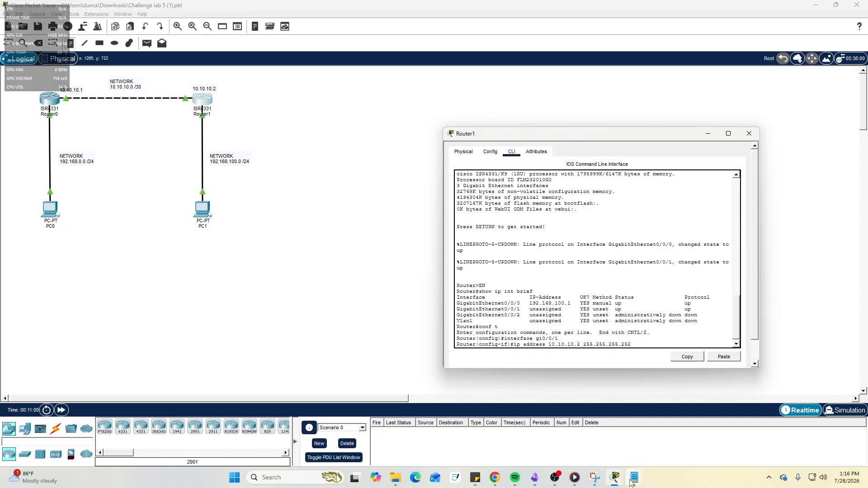
Switch to the Notepad notes, write the binary octet 11111111 below the OSI MODEL 7 LAYERS heading, and highlight it.
{"action": "mouse_move", "coordinate": [634, 477]}
{"action": "left_click", "coordinate": [661, 435]}
{"action": "left_click", "coordinate": [259, 289]}
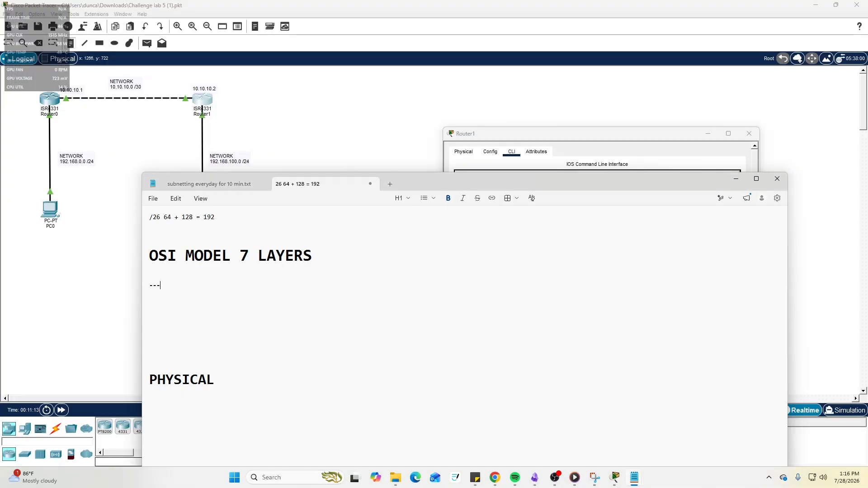
{"action": "type", "text": "---"}
{"action": "key", "text": "BackSpace"}
{"action": "key", "text": "BackSpace"}
{"action": "key", "text": "BackSpace"}
{"action": "type", "text": "1101"}
{"action": "key", "text": "BackSpace"}
{"action": "key", "text": "BackSpace"}
{"action": "type", "text": "111111"}
{"action": "left_click_drag", "start_coordinate": [171, 286], "coordinate": [132, 286]}
Write the host-bit calculation 32 - 30 below the binary octet in the notes.
{"action": "left_click", "coordinate": [159, 302]}
{"action": "type", "text": "2"}
{"action": "left_click", "coordinate": [736, 178]}
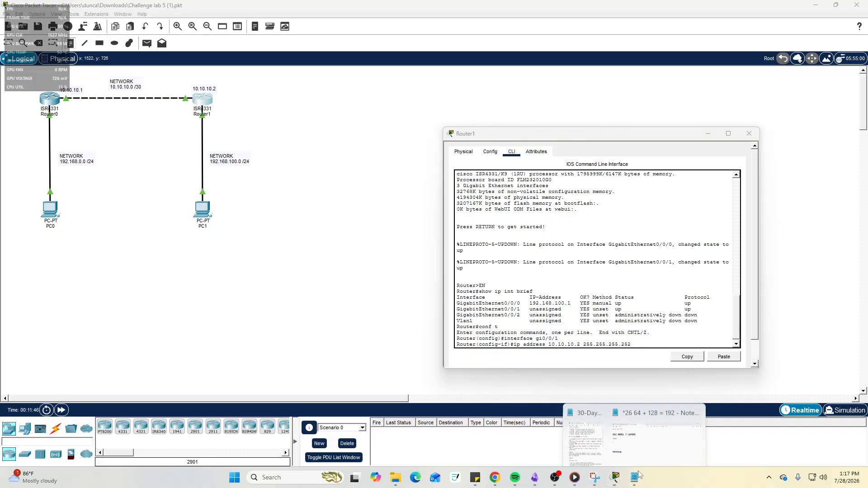
{"action": "left_click", "coordinate": [678, 429]}
{"action": "left_click", "coordinate": [229, 330]}
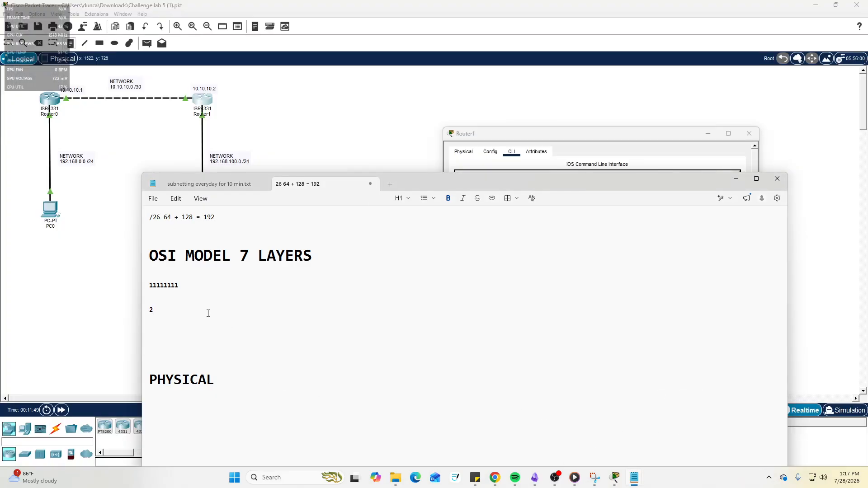
{"action": "key", "text": "BackSpace"}
{"action": "type", "text": "32 - 30"}
{"action": "key", "text": "Return"}
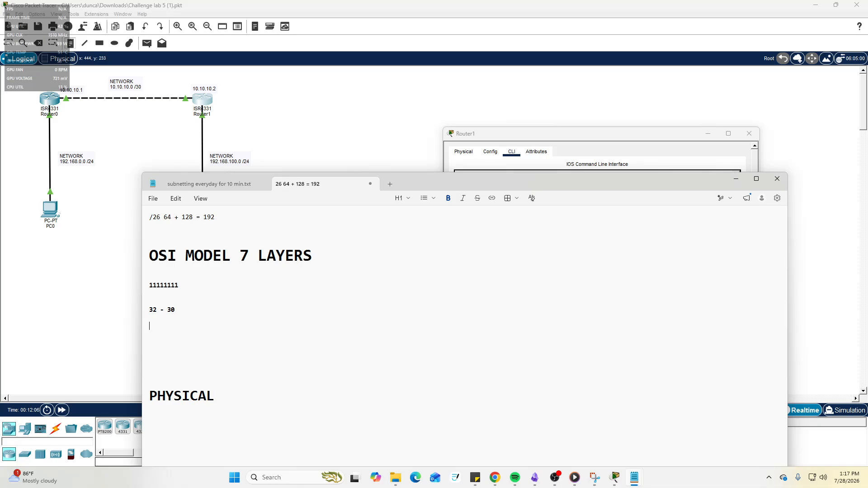
Move the notes window below the router link, write "2 to 6" under the subtraction, and minimize the notes.
{"action": "mouse_move", "coordinate": [452, 178]}
{"action": "left_mouse_down"}
{"action": "mouse_move", "coordinate": [468, 266]}
{"action": "mouse_move", "coordinate": [470, 466]}
{"action": "mouse_move", "coordinate": [473, 364]}
{"action": "mouse_move", "coordinate": [452, 176]}
{"action": "left_mouse_up"}
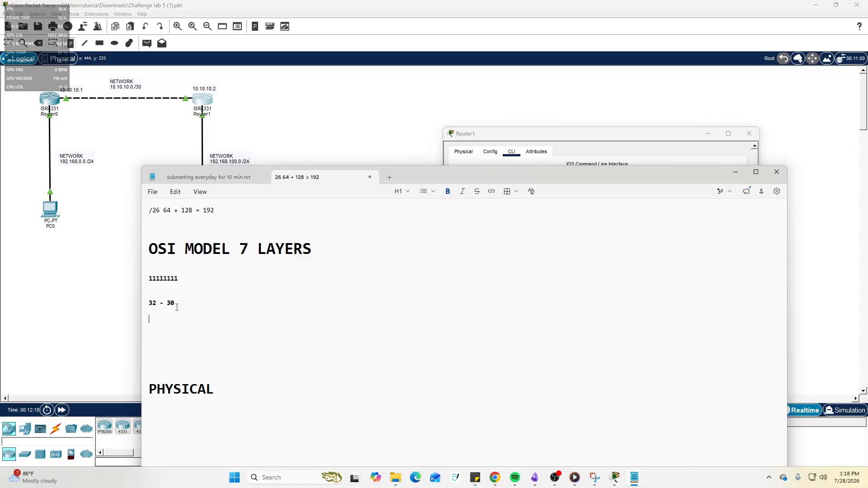
{"action": "left_click_drag", "start_coordinate": [443, 173], "coordinate": [409, 230]}
{"action": "type", "text": "2"}
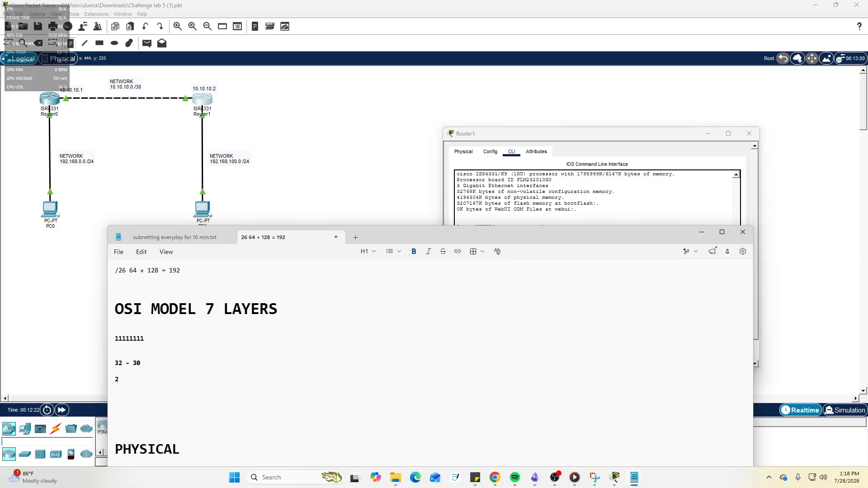
{"action": "type", "text": "6"}
{"action": "key", "text": "BackSpace"}
{"action": "type", "text": "to 6"}
{"action": "left_click", "coordinate": [702, 232]}
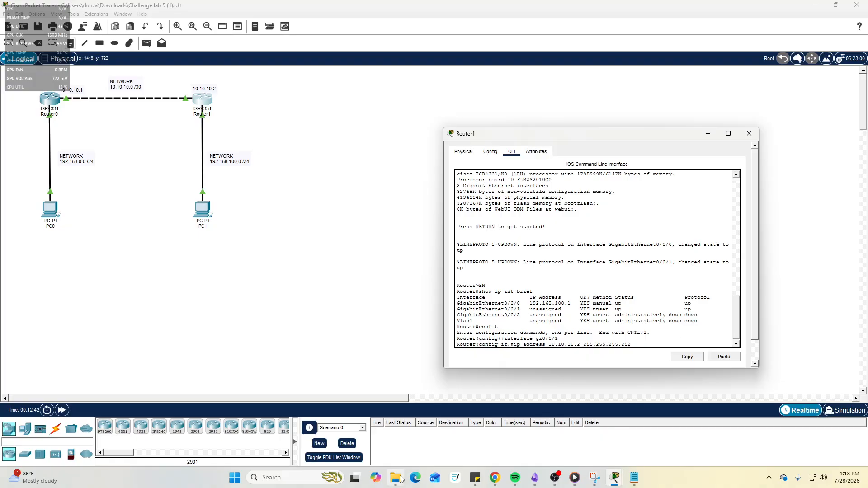
Open Calculator, work out successive powers of two by repeatedly multiplying 2 by 2, and close Calculator.
{"action": "left_click", "coordinate": [293, 478]}
{"action": "type", "text": "ca"}
{"action": "left_click", "coordinate": [299, 177]}
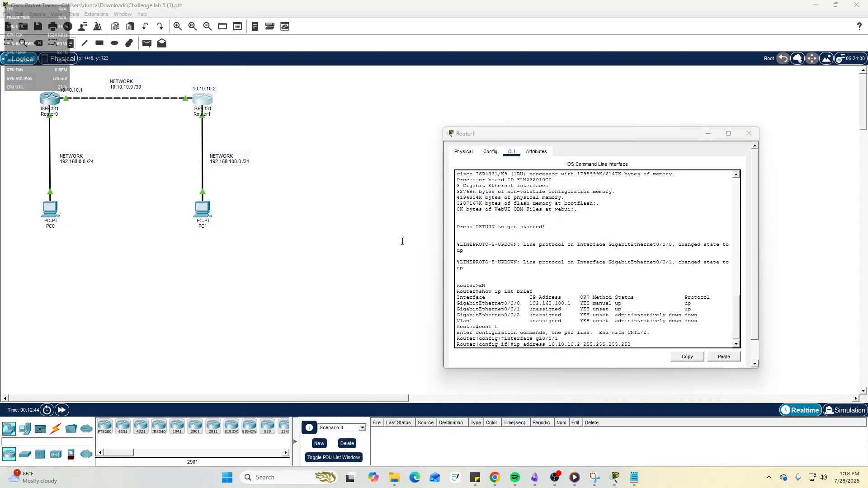
{"action": "left_click", "coordinate": [662, 325]}
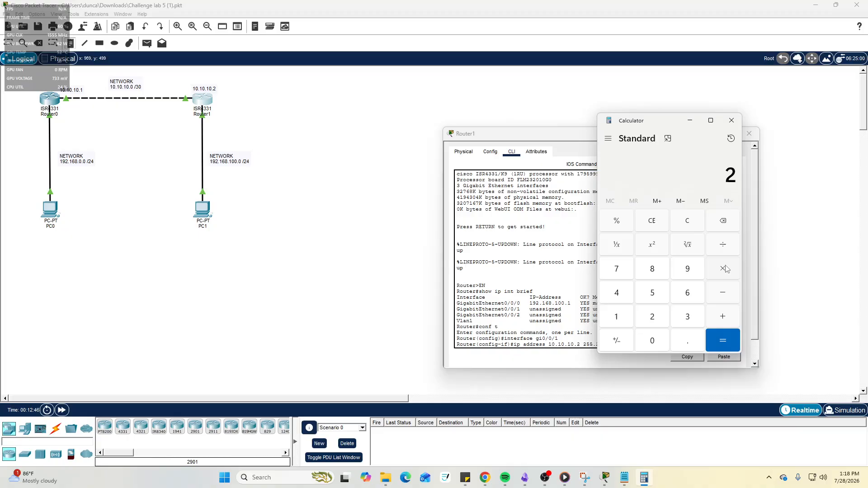
{"action": "left_click", "coordinate": [723, 267]}
{"action": "left_click", "coordinate": [651, 316]}
{"action": "left_click", "coordinate": [722, 269]}
{"action": "left_click", "coordinate": [651, 320]}
{"action": "left_click", "coordinate": [730, 270]}
{"action": "left_click", "coordinate": [654, 319]}
{"action": "left_click", "coordinate": [729, 271]}
{"action": "left_click", "coordinate": [654, 319]}
{"action": "left_click", "coordinate": [728, 275]}
{"action": "left_click", "coordinate": [647, 318]}
{"action": "left_click", "coordinate": [728, 275]}
{"action": "left_click", "coordinate": [659, 318]}
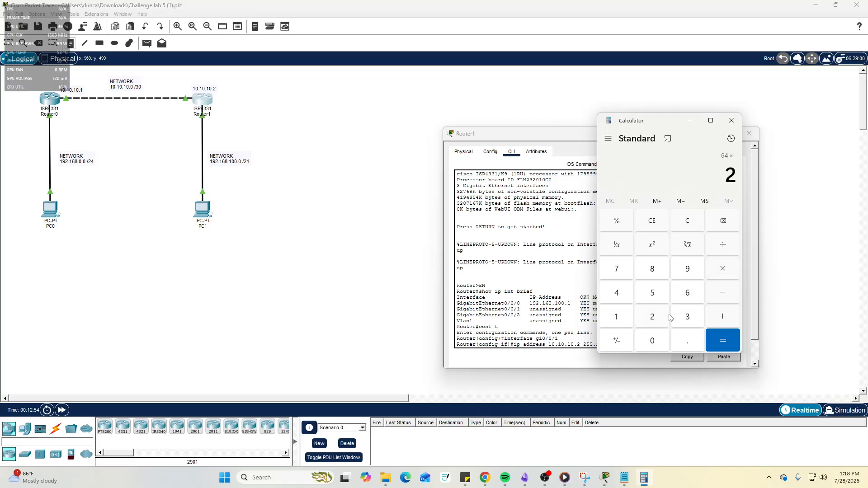
{"action": "left_click", "coordinate": [720, 281]}
{"action": "left_click", "coordinate": [731, 121]}
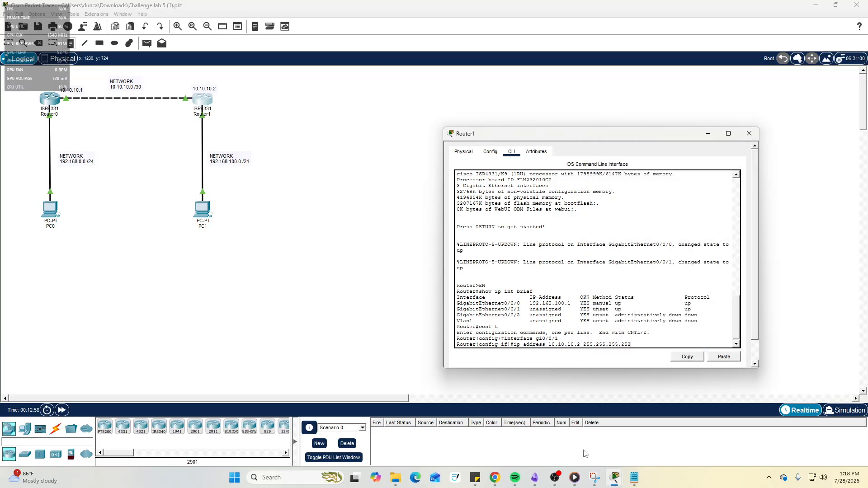
{"action": "left_click", "coordinate": [555, 482]}
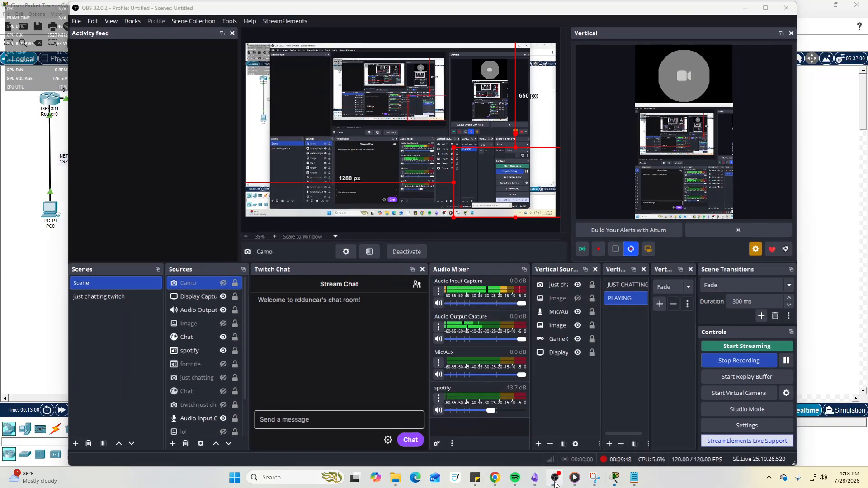
{"action": "left_click", "coordinate": [555, 481]}
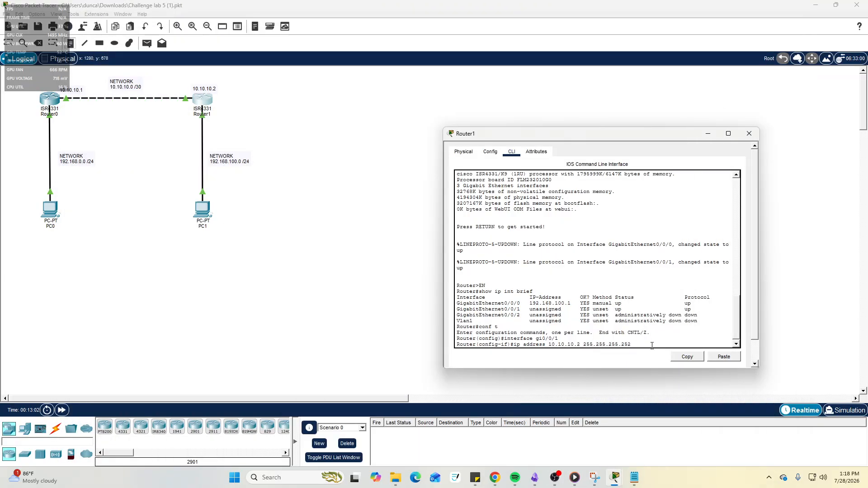
Apply the pending ip address 10.10.10.2 255.255.255.252 command on Router1 and exit configuration mode to the privileged prompt.
{"action": "key", "text": "Return"}
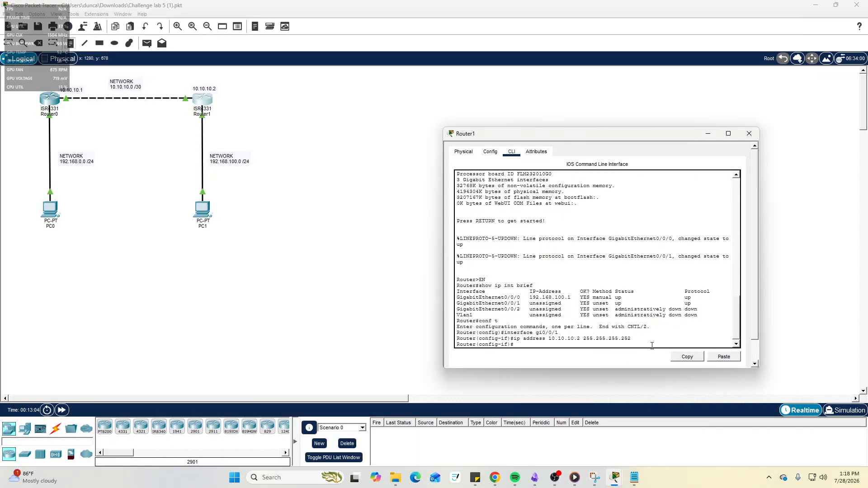
{"action": "type", "text": "exit"}
{"action": "key", "text": "Return"}
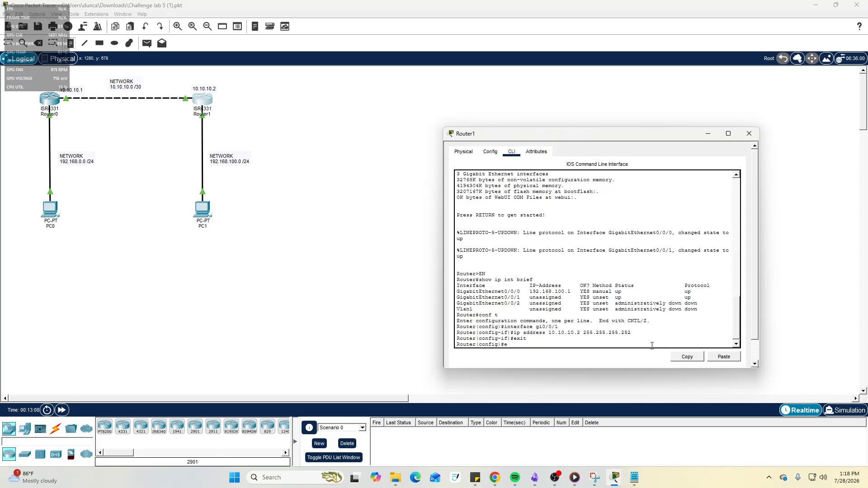
{"action": "type", "text": "exit"}
{"action": "key", "text": "Return"}
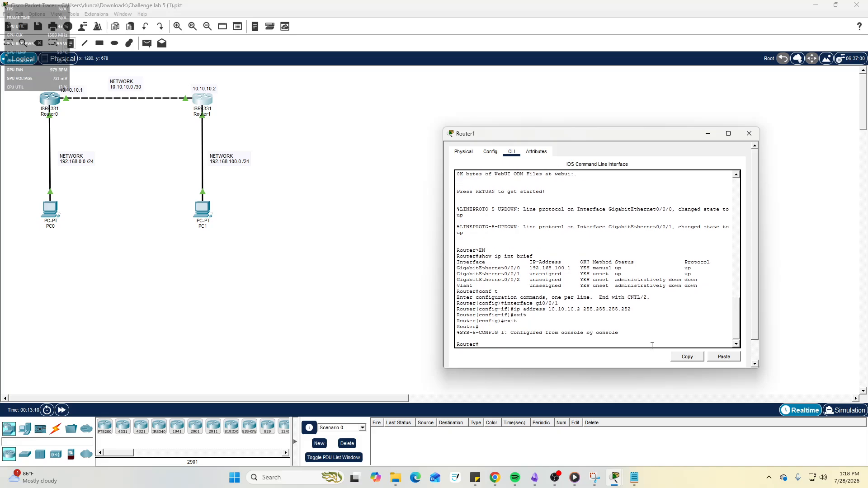
Check Router1's interface addresses with show ip int brief and close its window.
{"action": "type", "text": "show"}
{"action": "type", "text": "ip int brief"}
{"action": "key", "text": "Return"}
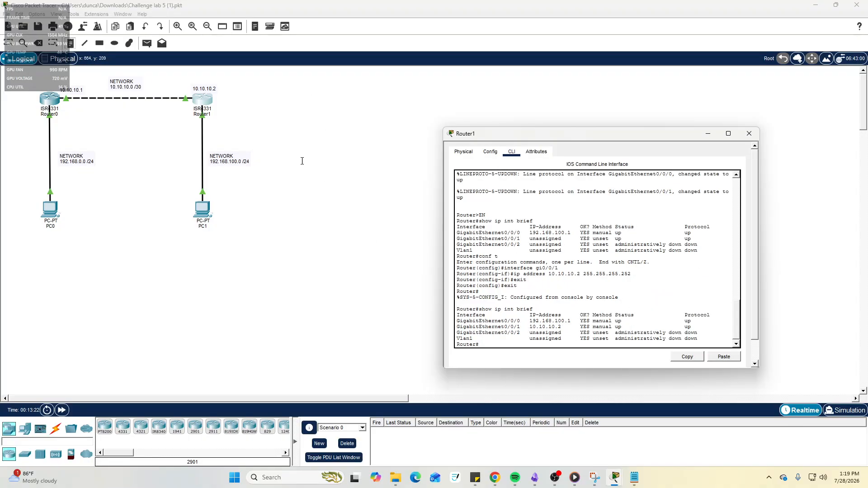
{"action": "left_click", "coordinate": [749, 134]}
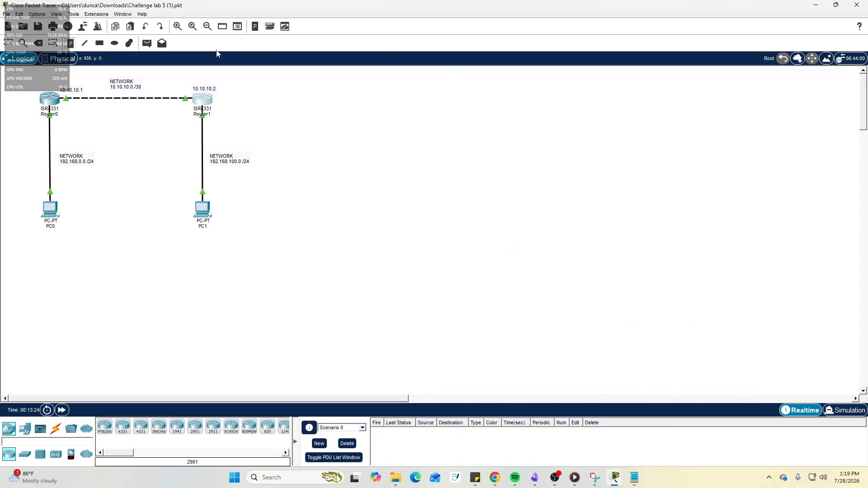
{"action": "left_click", "coordinate": [51, 211]}
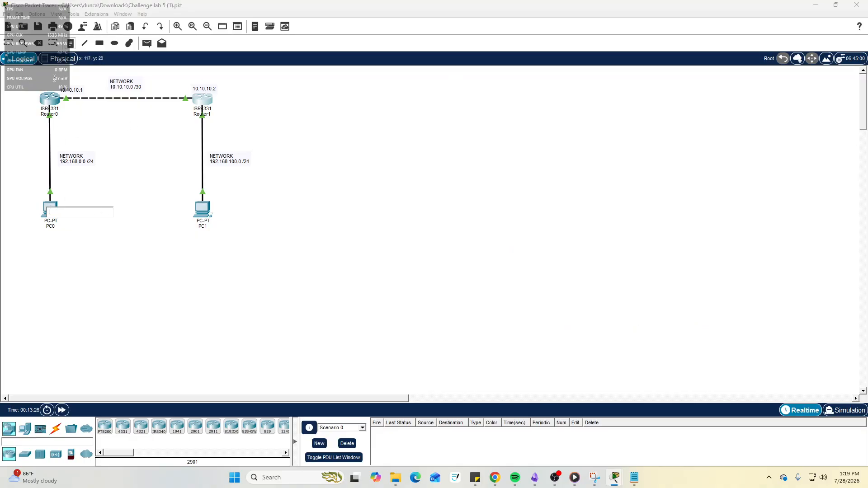
{"action": "double_click", "coordinate": [54, 212]}
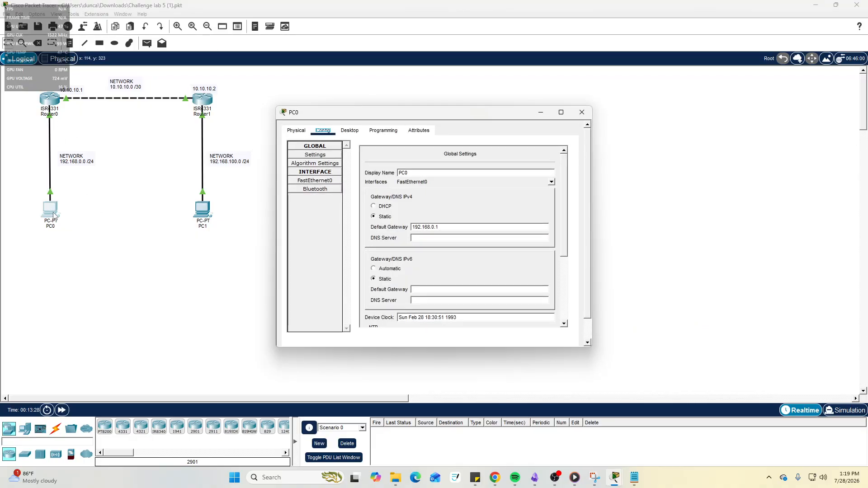
{"action": "left_click", "coordinate": [383, 130]}
{"action": "left_click", "coordinate": [349, 130]}
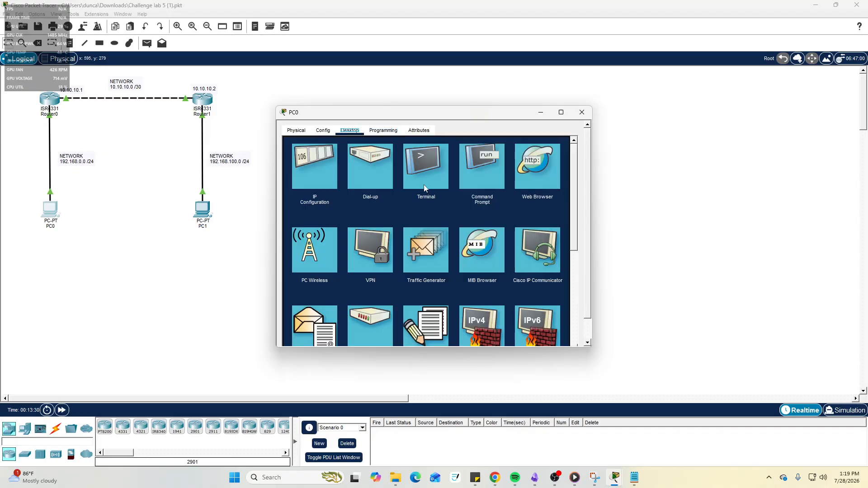
{"action": "left_click", "coordinate": [426, 166]}
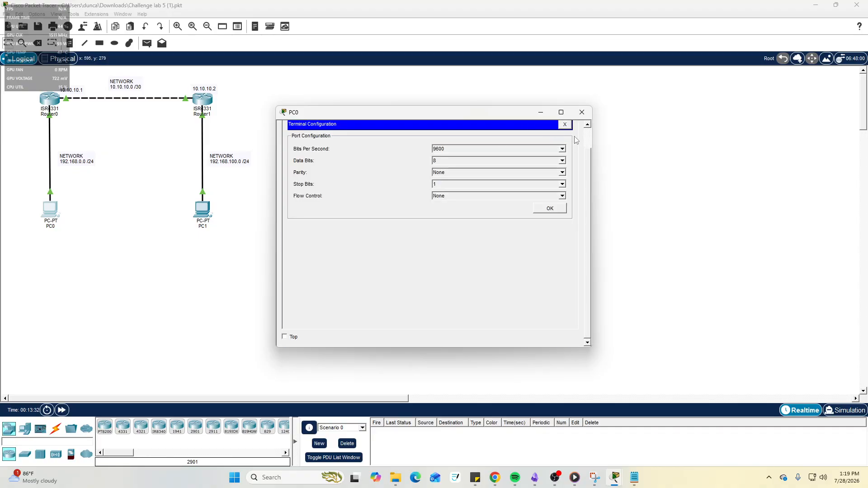
{"action": "left_click", "coordinate": [582, 112]}
Open PC0's Command Prompt, move its window clear of the topology, and ping the gateway 192.168.0.1.
{"action": "left_click", "coordinate": [50, 209]}
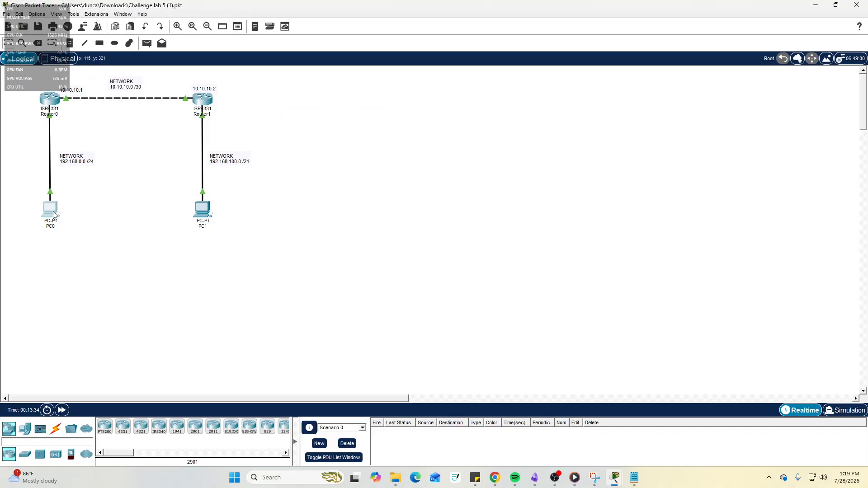
{"action": "left_click", "coordinate": [480, 175]}
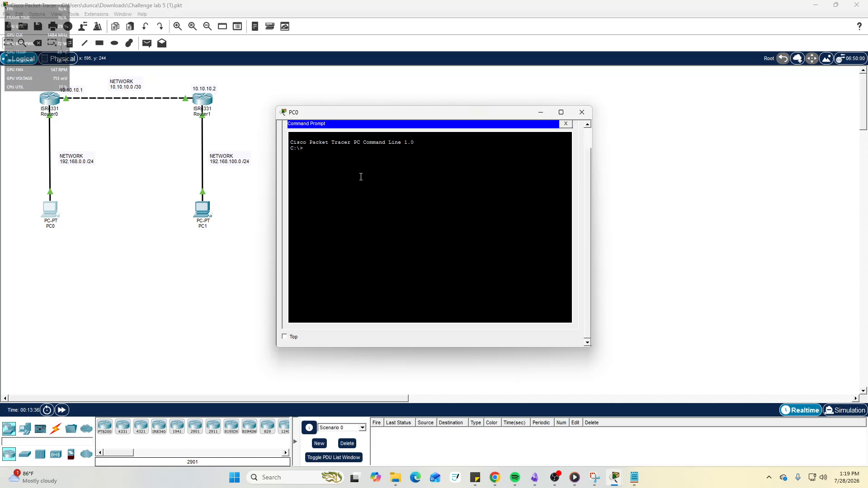
{"action": "left_click_drag", "start_coordinate": [382, 118], "coordinate": [551, 140]}
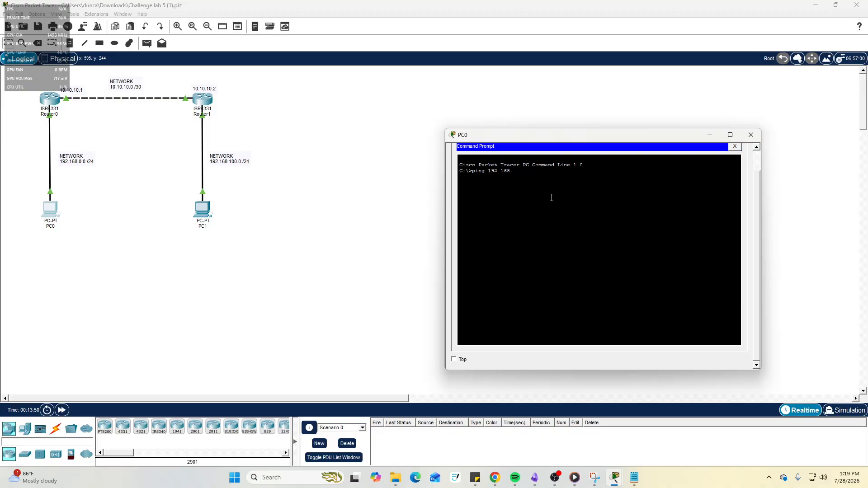
{"action": "type", "text": "1"}
{"action": "key", "text": "Return"}
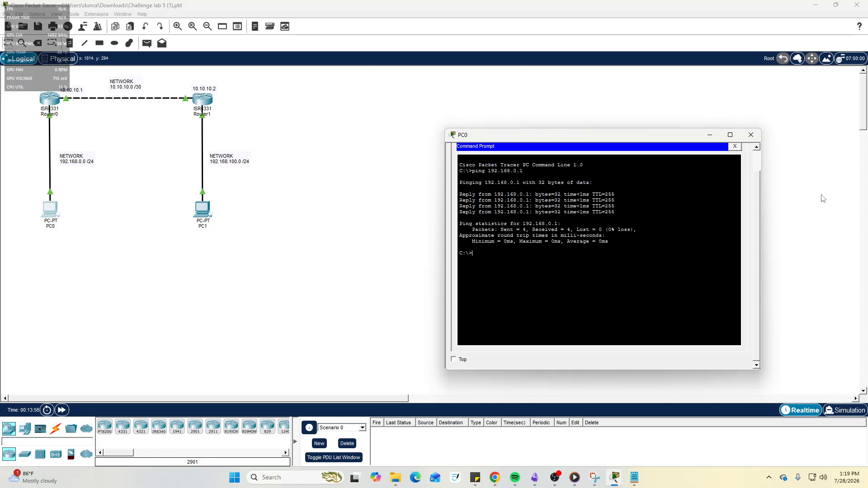
Start playback in Simulation mode and ping 192.168.0.1 from PC0's Command Prompt to watch the packets travel.
{"action": "left_click", "coordinate": [844, 410]}
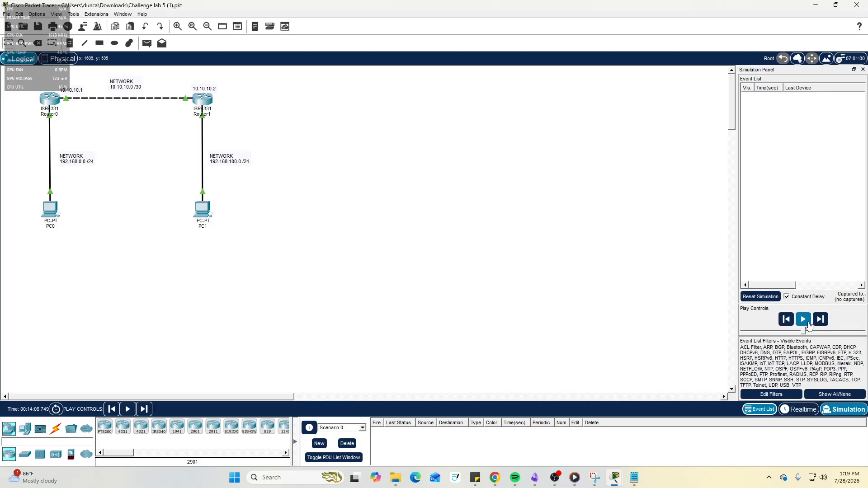
{"action": "left_click", "coordinate": [805, 319]}
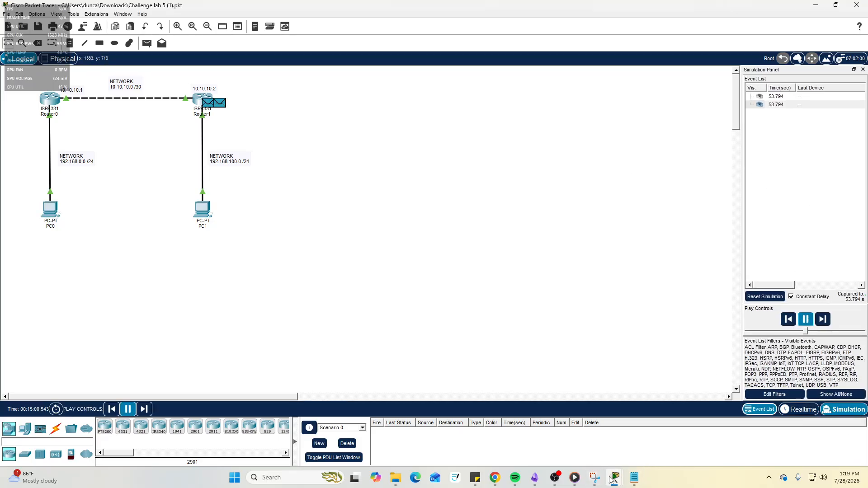
{"action": "mouse_move", "coordinate": [615, 478]}
{"action": "left_click", "coordinate": [698, 426]}
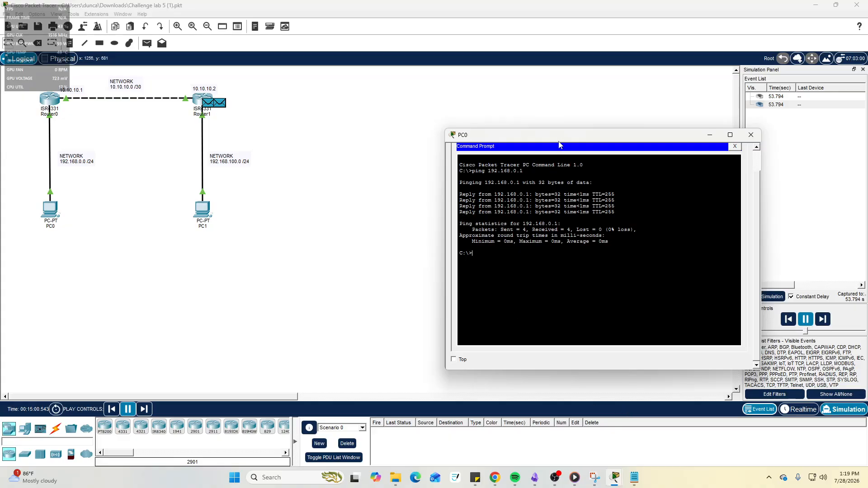
{"action": "left_click_drag", "start_coordinate": [559, 143], "coordinate": [497, 184]}
{"action": "type", "text": "pi"}
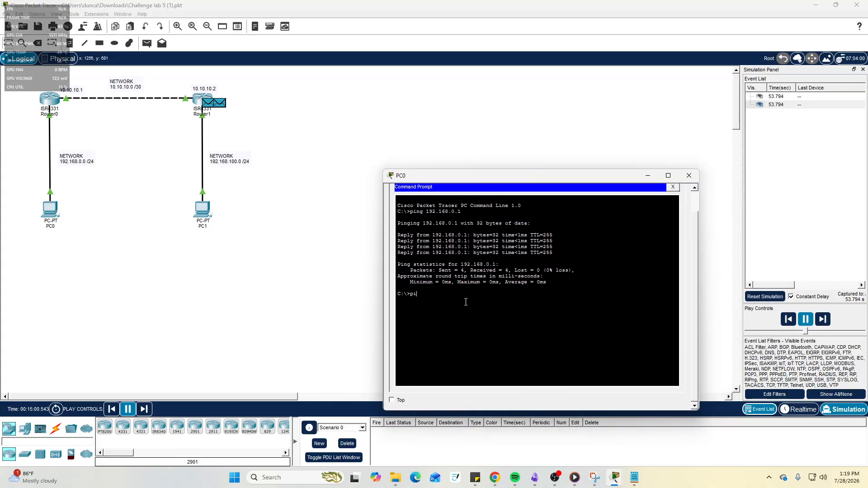
{"action": "type", "text": "ng 19"}
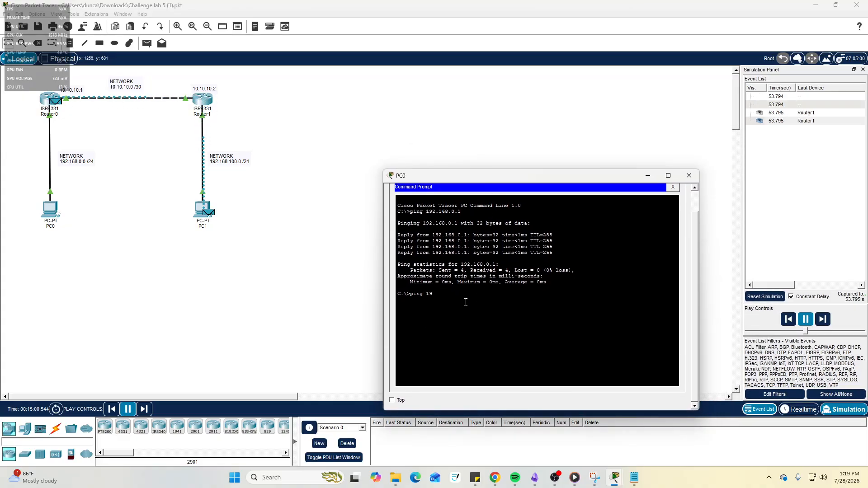
{"action": "type", "text": "2.168.0.1"}
{"action": "key", "text": "Return"}
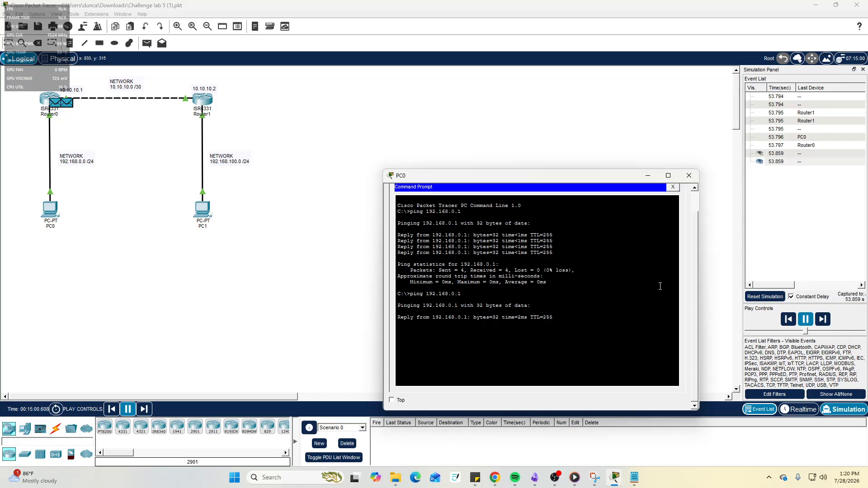
Pause the simulation, check the ping output in PC0's Command Prompt, and resume playback.
{"action": "left_click", "coordinate": [806, 320]}
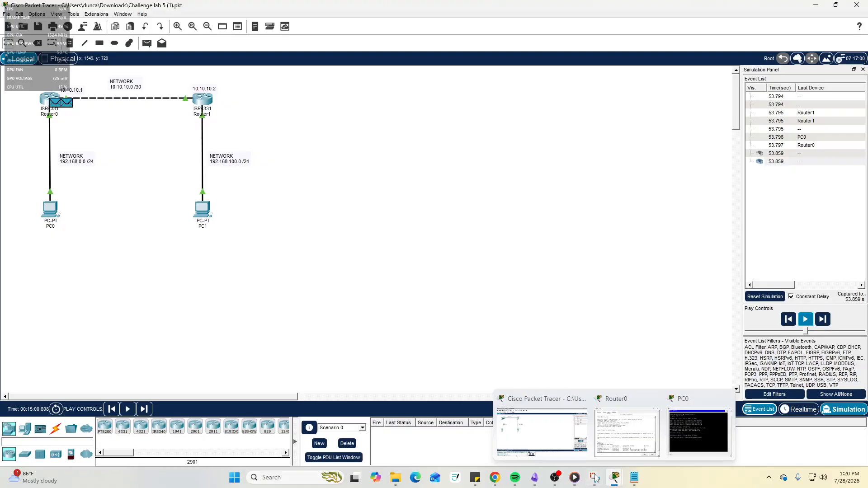
{"action": "mouse_move", "coordinate": [615, 478]}
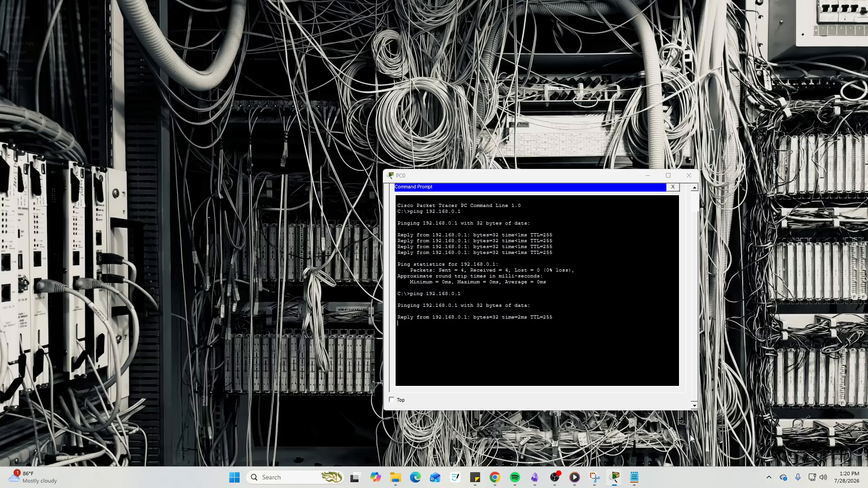
{"action": "left_click", "coordinate": [688, 434]}
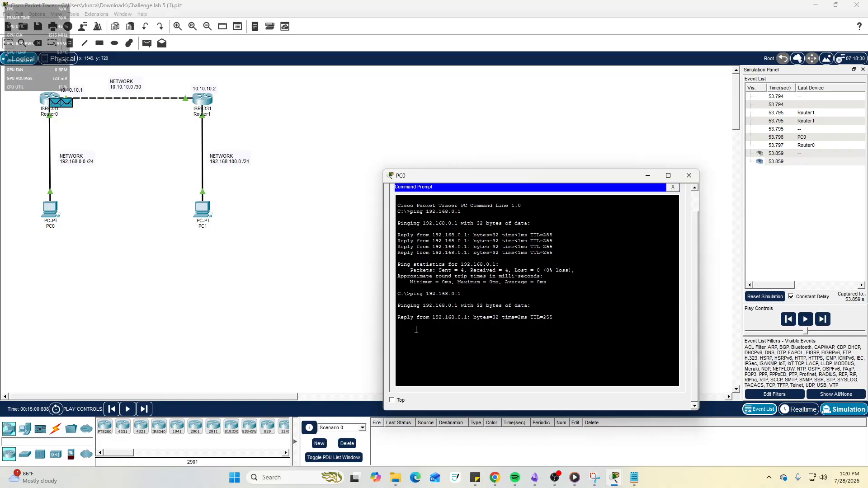
{"action": "left_click", "coordinate": [806, 318]}
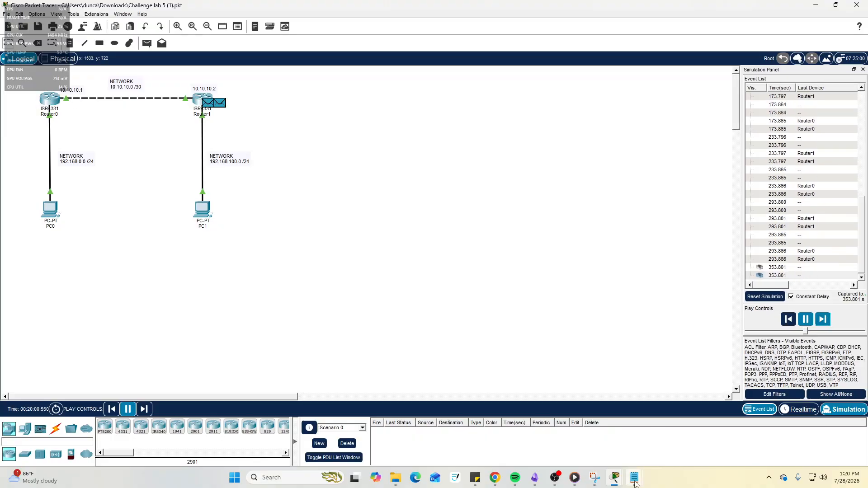
Return to Realtime mode and ping 192.168.100.2 from PC0's Command Prompt.
{"action": "mouse_move", "coordinate": [615, 477]}
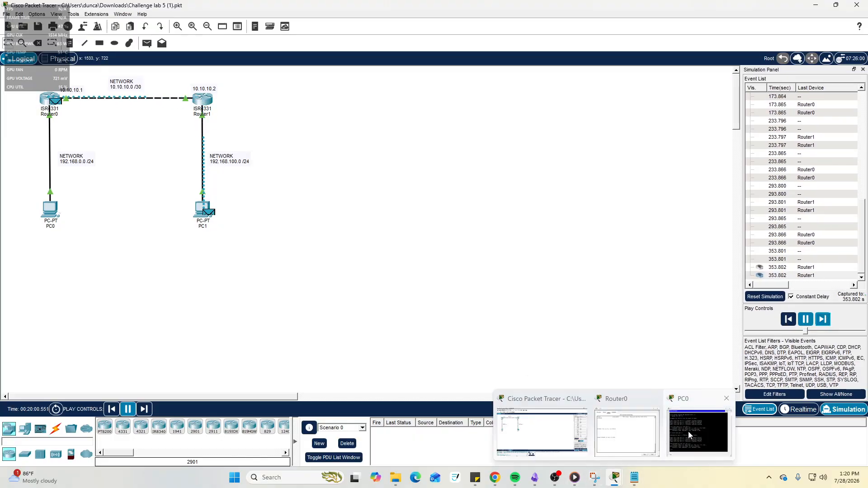
{"action": "left_click", "coordinate": [688, 431]}
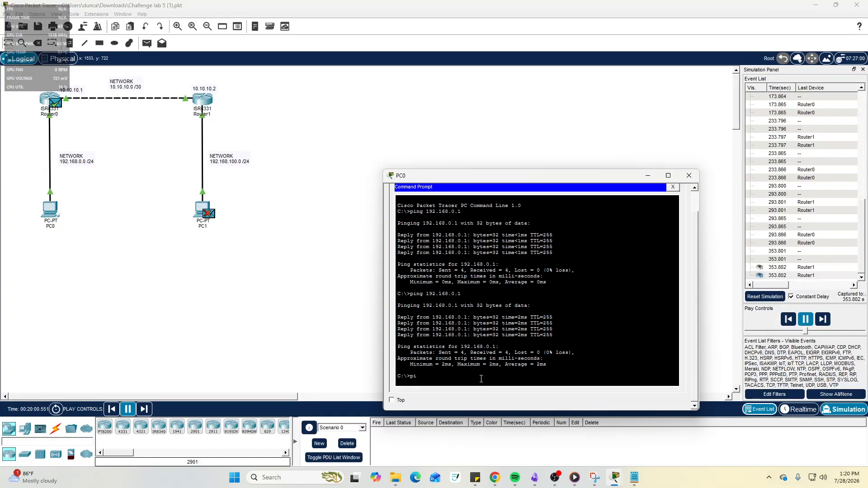
{"action": "left_click", "coordinate": [799, 409]}
{"action": "mouse_move", "coordinate": [615, 480]}
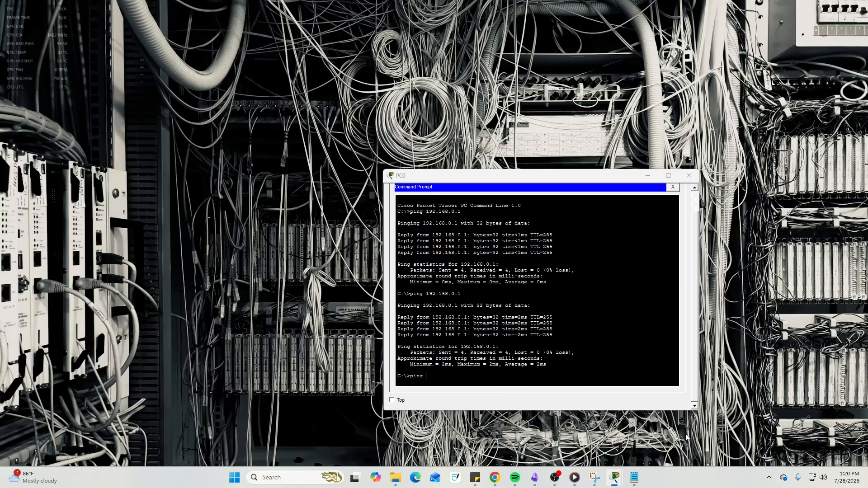
{"action": "left_click", "coordinate": [690, 435]}
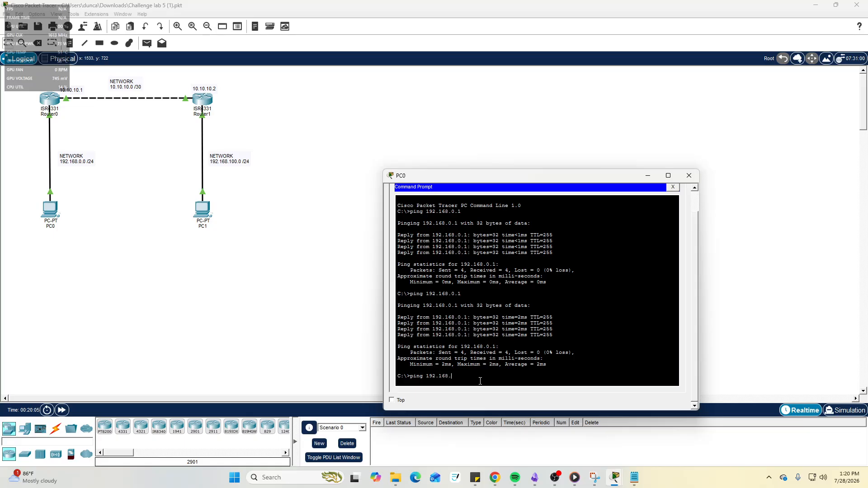
{"action": "key", "text": "Return"}
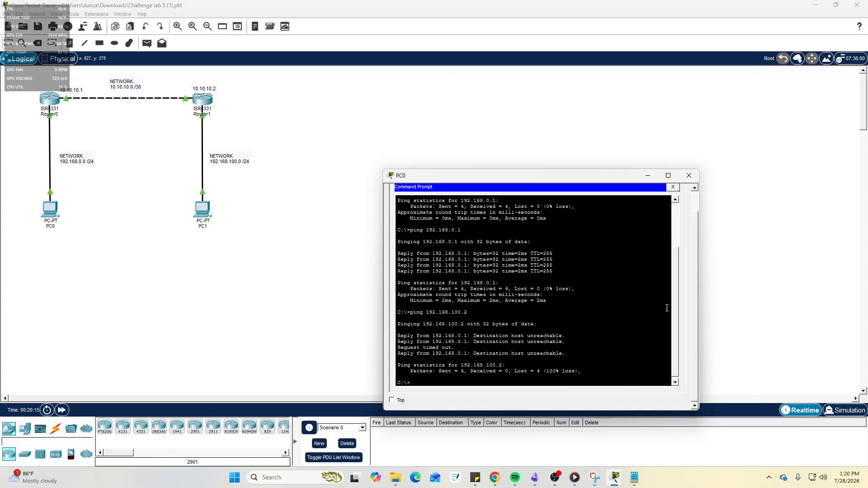
Switch to Simulation mode, ping 192.168.100.2 from PC0's Command Prompt, and play the simulation.
{"action": "left_click", "coordinate": [844, 410]}
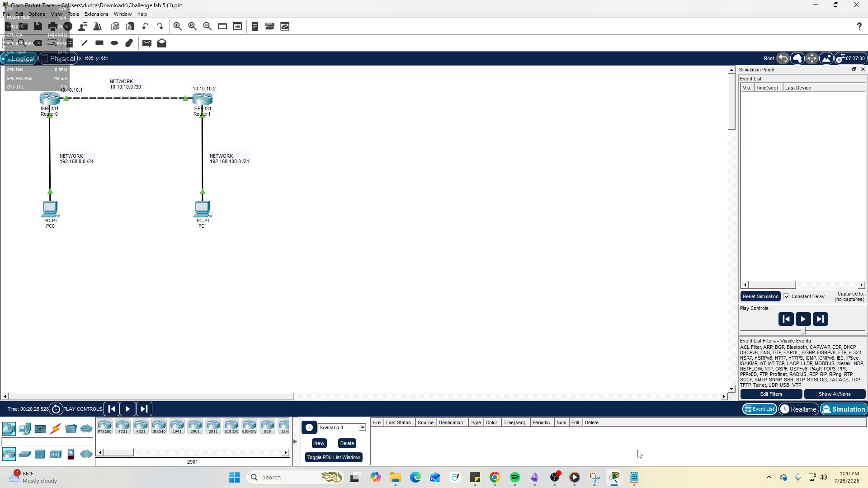
{"action": "mouse_move", "coordinate": [615, 477]}
{"action": "left_click", "coordinate": [684, 419]}
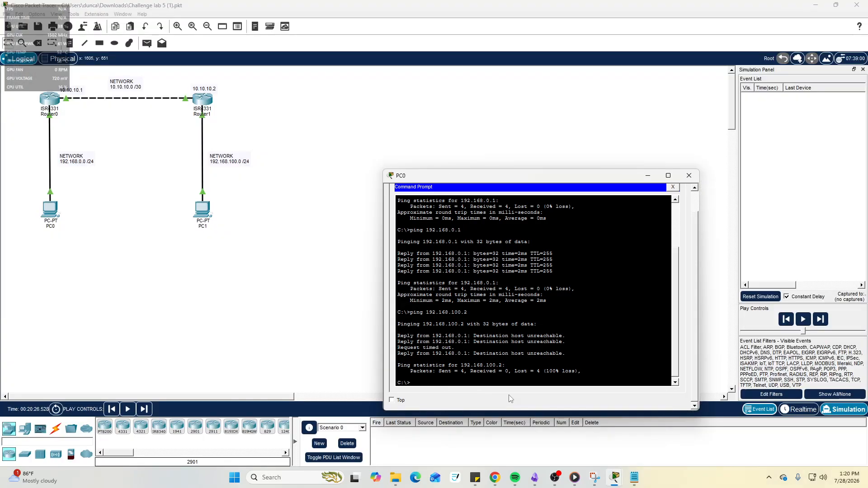
{"action": "type", "text": "192.168.100.2"}
{"action": "key", "text": "Return"}
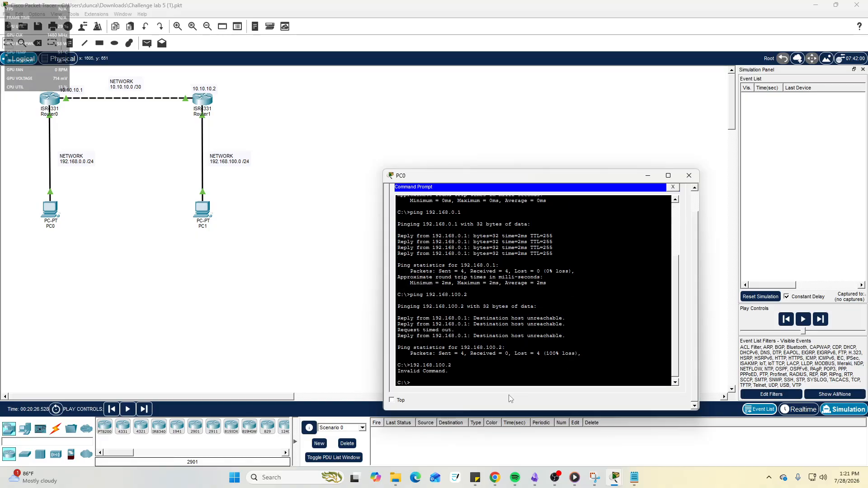
{"action": "type", "text": "ping 192.168.100.2"}
{"action": "key", "text": "Return"}
{"action": "left_click", "coordinate": [802, 321]}
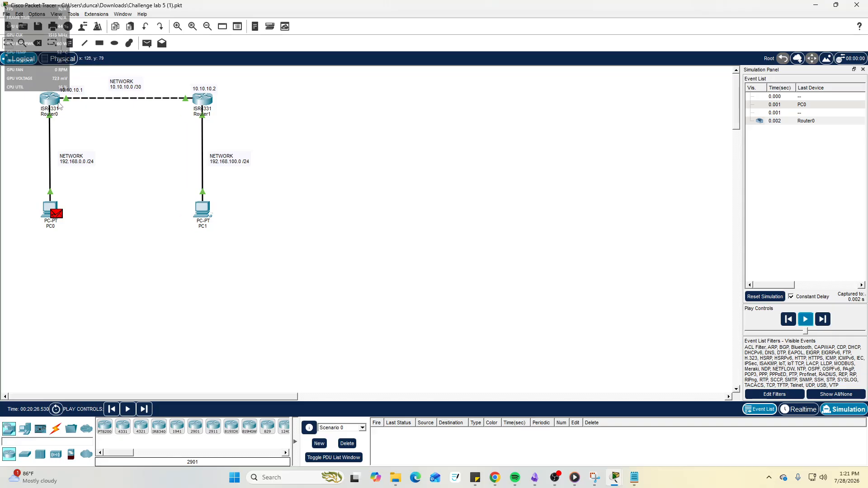
Check the ping output in PC0's Command Prompt, moving its window higher, and minimize it.
{"action": "mouse_move", "coordinate": [60, 106]}
{"action": "left_click", "coordinate": [616, 477]}
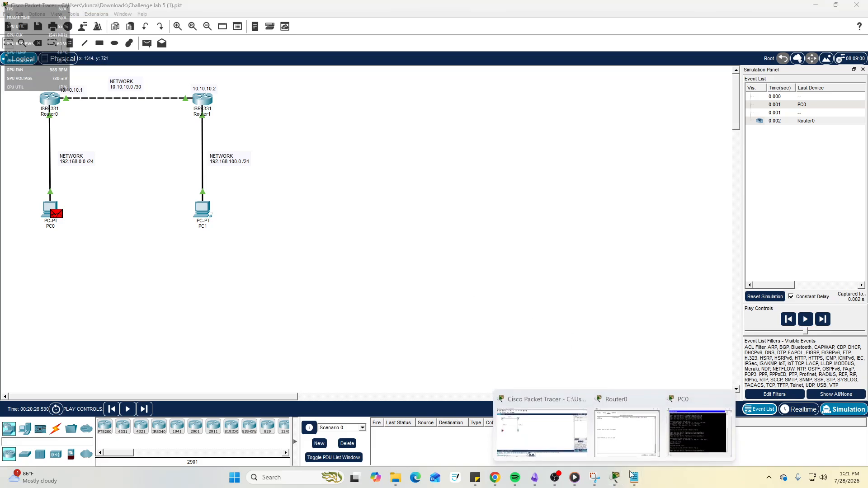
{"action": "left_click", "coordinate": [698, 432]}
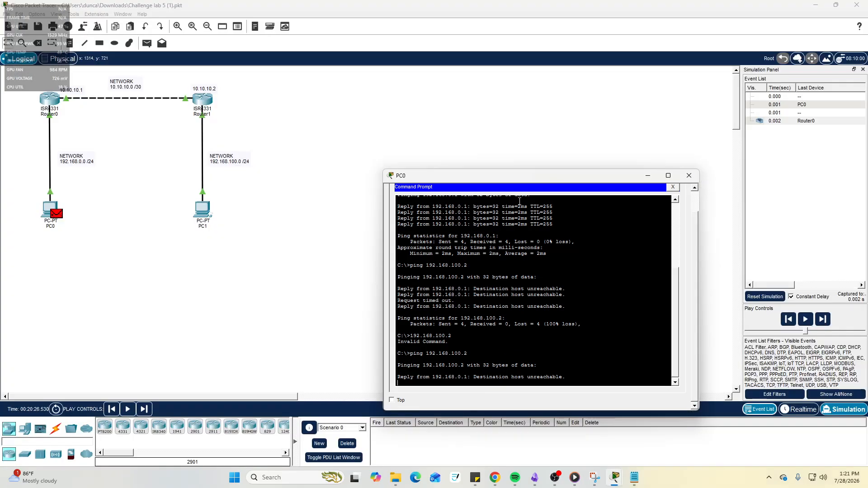
{"action": "left_click_drag", "start_coordinate": [524, 180], "coordinate": [515, 110]}
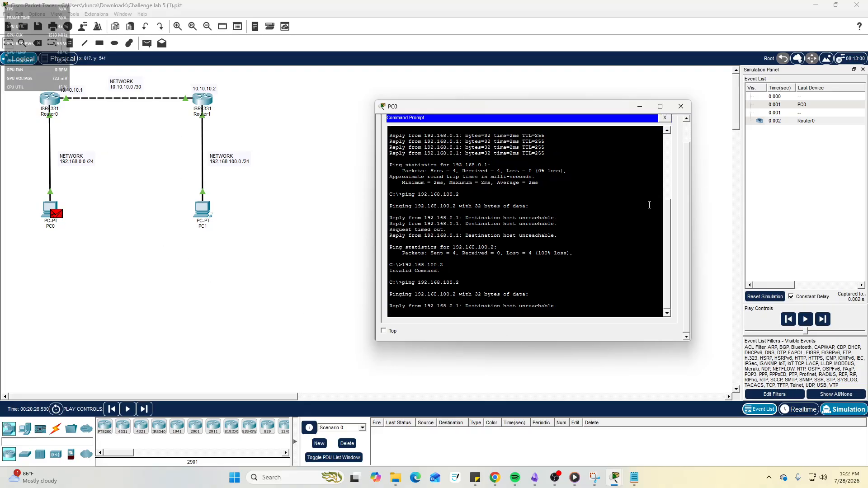
{"action": "left_click", "coordinate": [640, 106]}
Open Router0's CLI, enter privileged mode with en, and display the routing table with show ip route.
{"action": "left_click", "coordinate": [50, 99]}
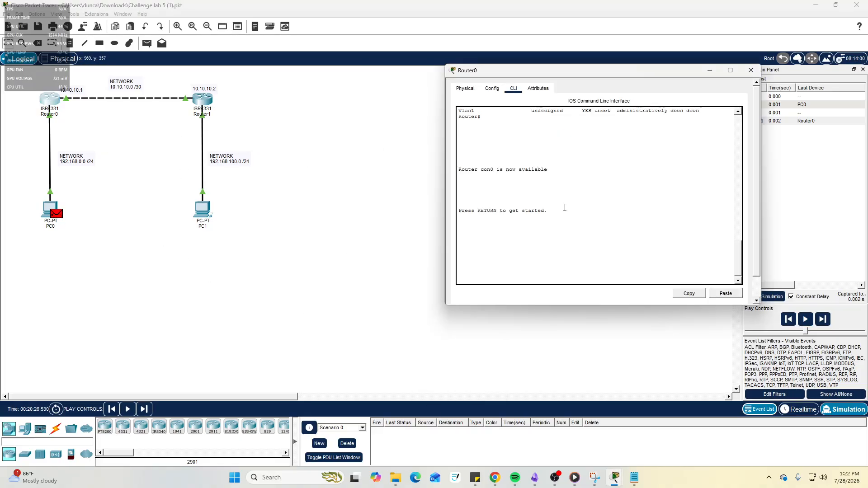
{"action": "key", "text": "Return"}
{"action": "key", "text": "Return"}
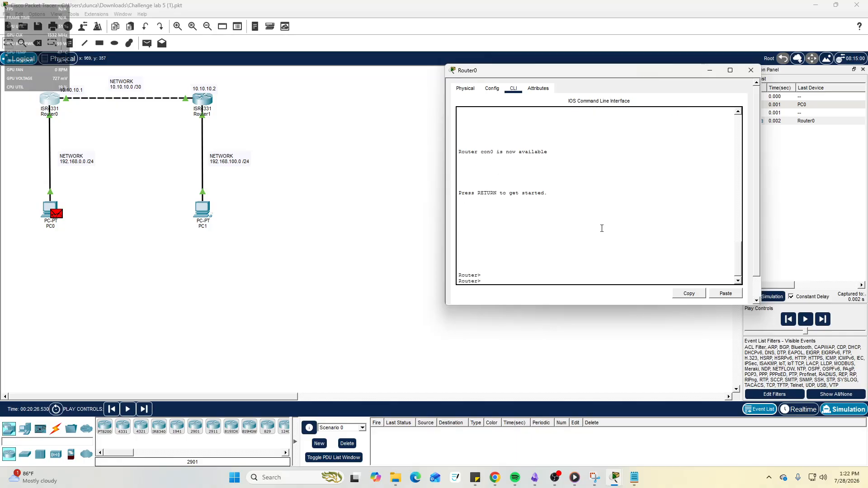
{"action": "key", "text": "Return"}
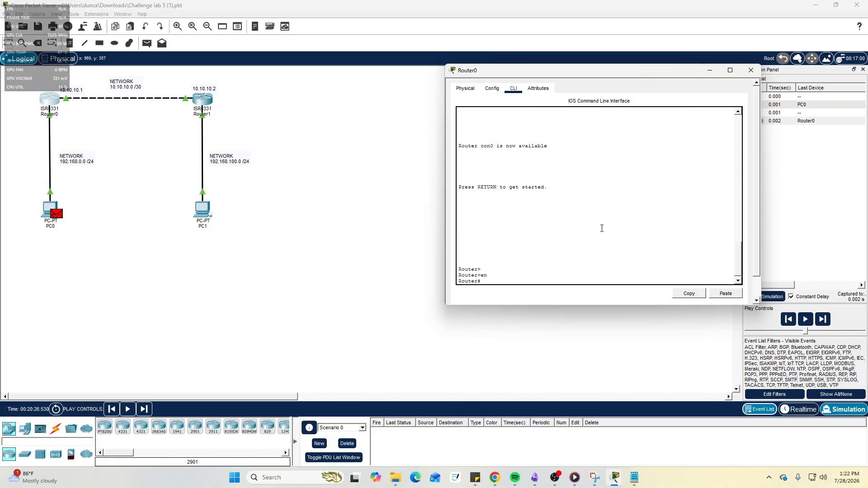
{"action": "type", "text": "show ip routes"}
{"action": "key", "text": "Return"}
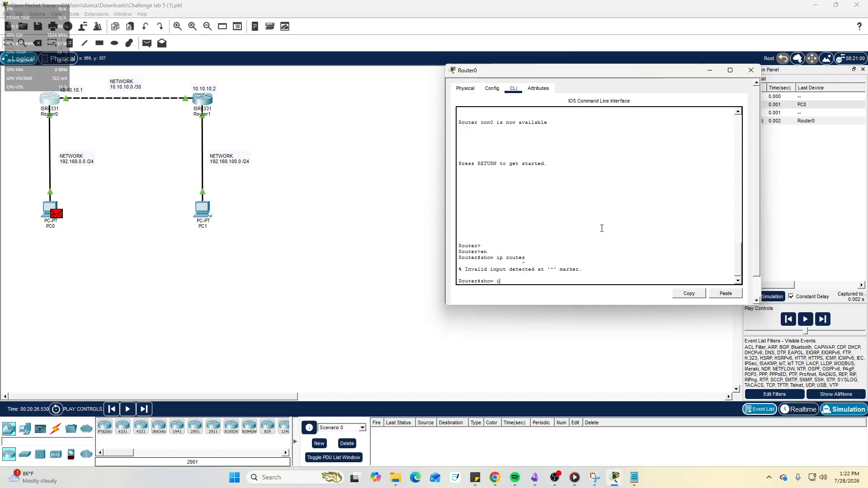
{"action": "key", "text": "Return"}
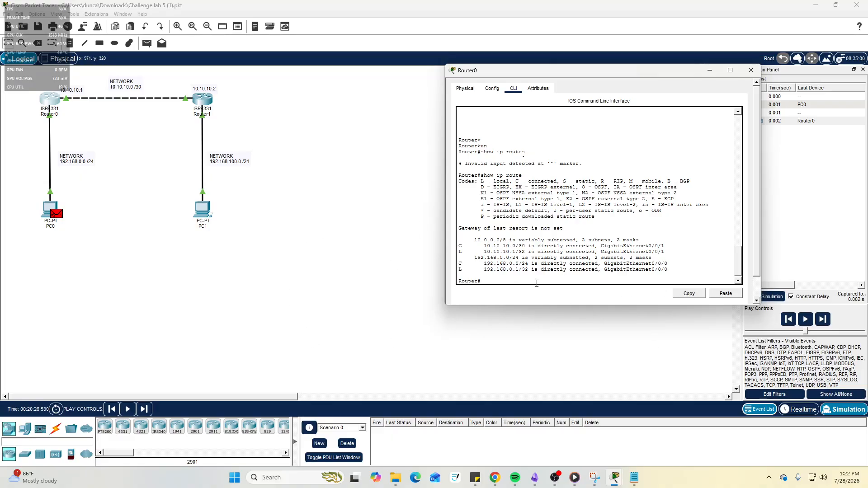
Add the static route ip route 192.168.100.0 255.255.255.0 10.10.10.2 on Router0 in global configuration mode, and exit that mode.
{"action": "type", "text": "conf t"}
{"action": "key", "text": "Return"}
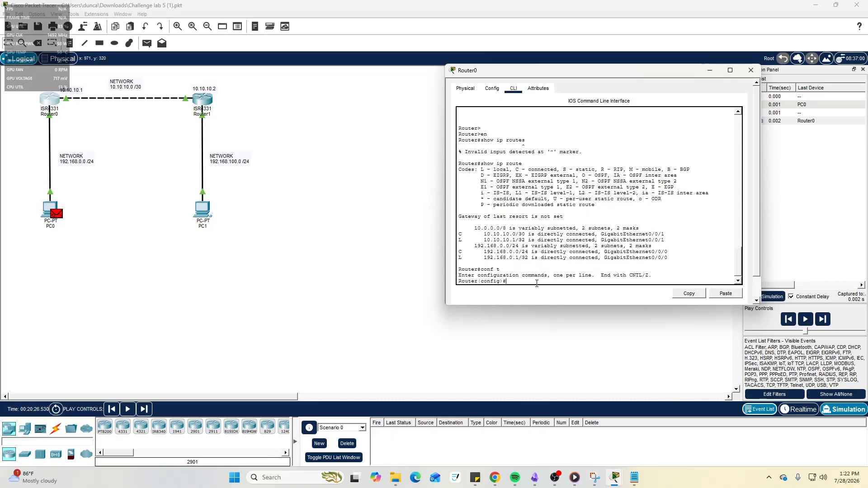
{"action": "type", "text": "ip"}
{"action": "left_click", "coordinate": [539, 290]}
{"action": "type", "text": "10"}
{"action": "key", "text": "BackSpace"}
{"action": "key", "text": "BackSpace"}
{"action": "key", "text": "BackSpace"}
{"action": "key", "text": "BackSpace"}
{"action": "key", "text": "BackSpace"}
{"action": "key", "text": "BackSpace"}
{"action": "type", "text": "192.168.10"}
{"action": "key", "text": "BackSpace"}
{"action": "type", "text": "100.1 2"}
{"action": "key", "text": "BackSpace"}
{"action": "type", "text": "00.0 255.255.255"}
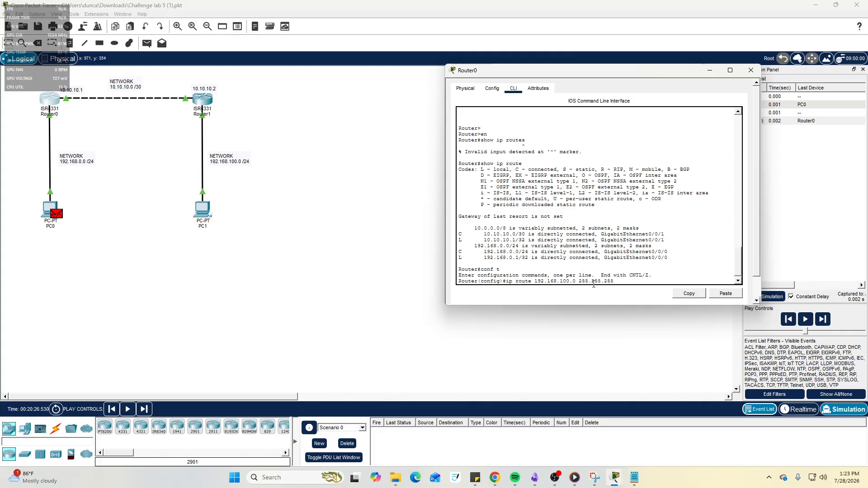
{"action": "type", "text": ".0 10.10.10.2"}
{"action": "key", "text": "Return"}
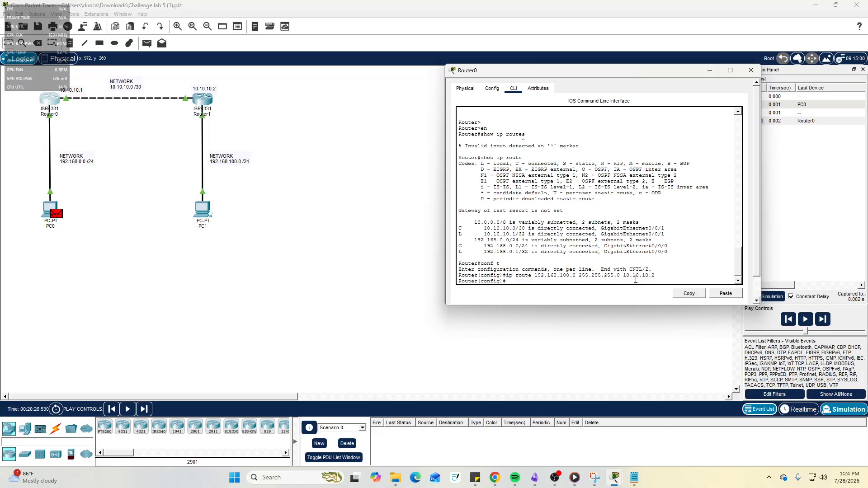
{"action": "type", "text": "exit"}
{"action": "key", "text": "Return"}
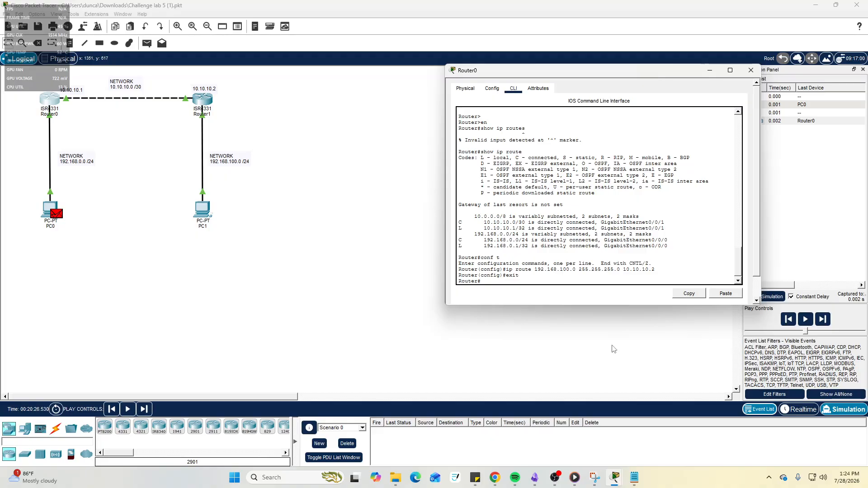
Return to Realtime mode, display Router1's routing table with show ip route, and examine its 10.10.10.0 entries.
{"action": "left_click", "coordinate": [202, 100]}
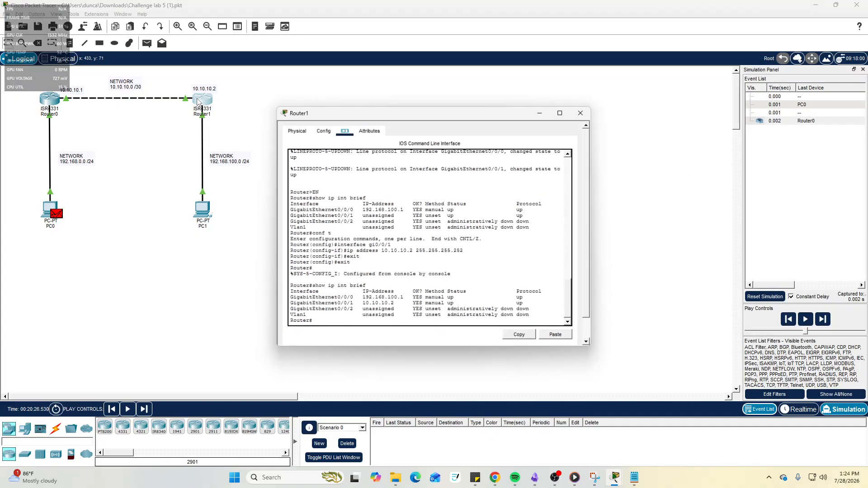
{"action": "left_click", "coordinate": [794, 411]}
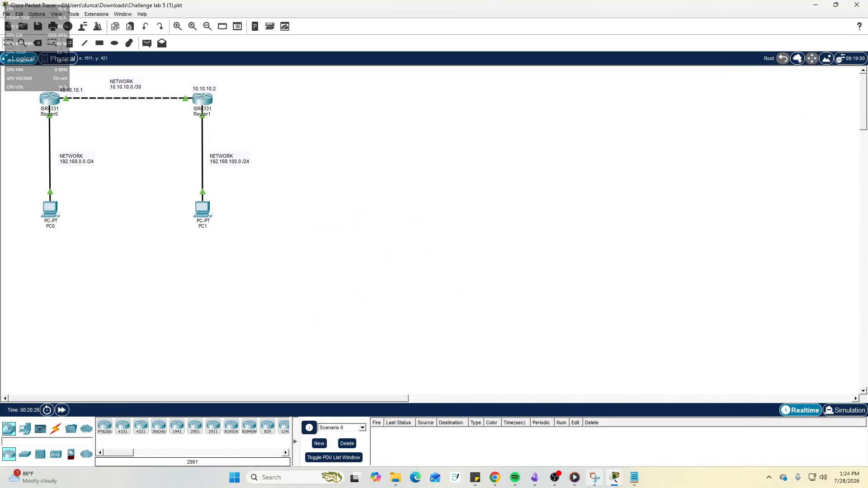
{"action": "mouse_move", "coordinate": [615, 478]}
{"action": "mouse_move", "coordinate": [685, 420]}
{"action": "left_click", "coordinate": [736, 432]}
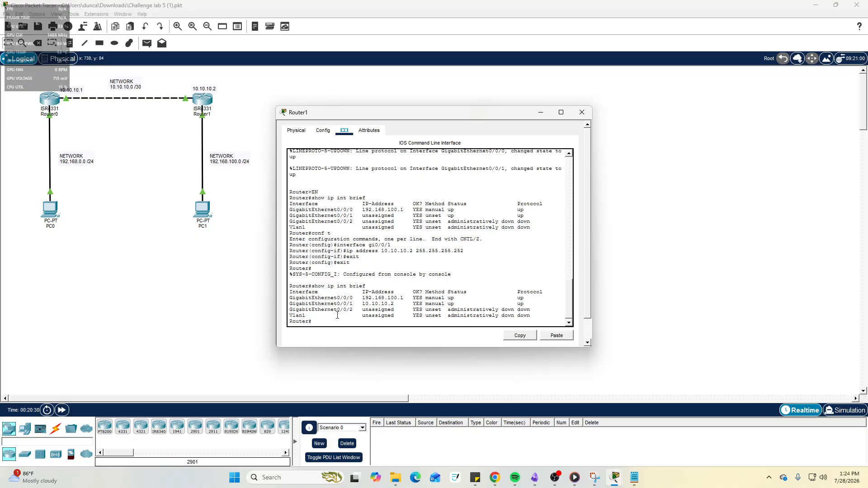
{"action": "left_click_drag", "start_coordinate": [448, 117], "coordinate": [559, 118]}
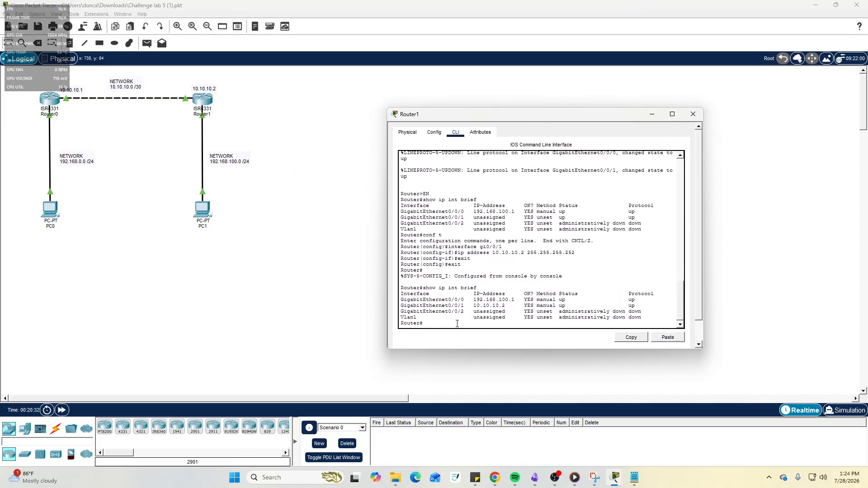
{"action": "type", "text": "show ip route"}
{"action": "key", "text": "Return"}
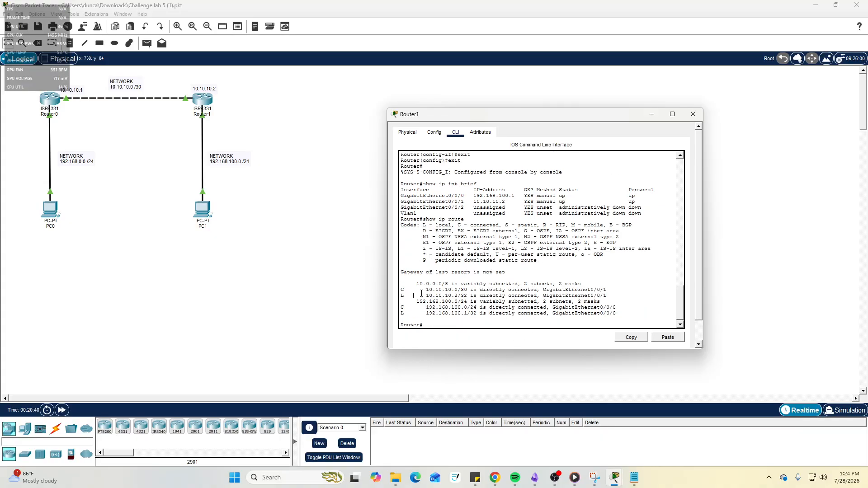
{"action": "left_click_drag", "start_coordinate": [445, 290], "coordinate": [479, 290]}
{"action": "left_click_drag", "start_coordinate": [530, 292], "coordinate": [540, 296]}
Add the static route ip route 192.168.0.0 255.255.255.0 10.10.10.1 on Router1 in global configuration mode, and exit that mode.
{"action": "left_click", "coordinate": [506, 320]}
{"action": "type", "text": "conf t"}
{"action": "key", "text": "Return"}
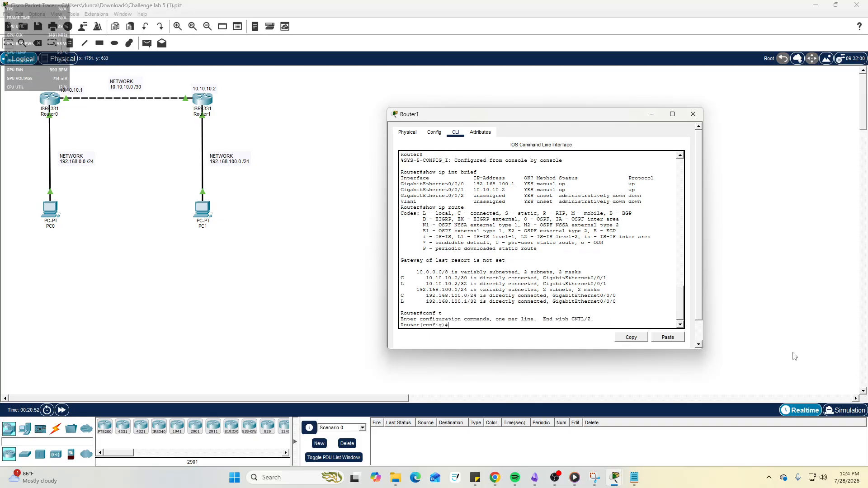
{"action": "type", "text": "ip route 192.168.0.0 2"}
{"action": "type", "text": "55.255.255.0 10"}
{"action": "type", "text": ".10.10.1"}
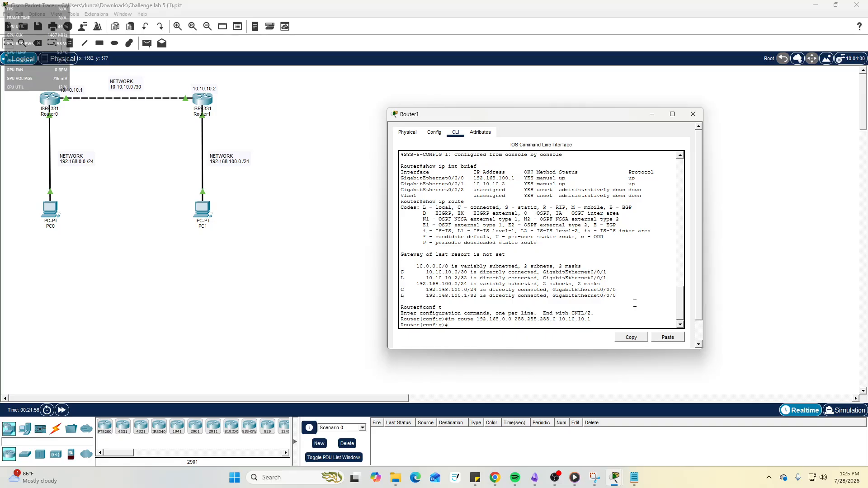
{"action": "type", "text": "it"}
{"action": "key", "text": "Return"}
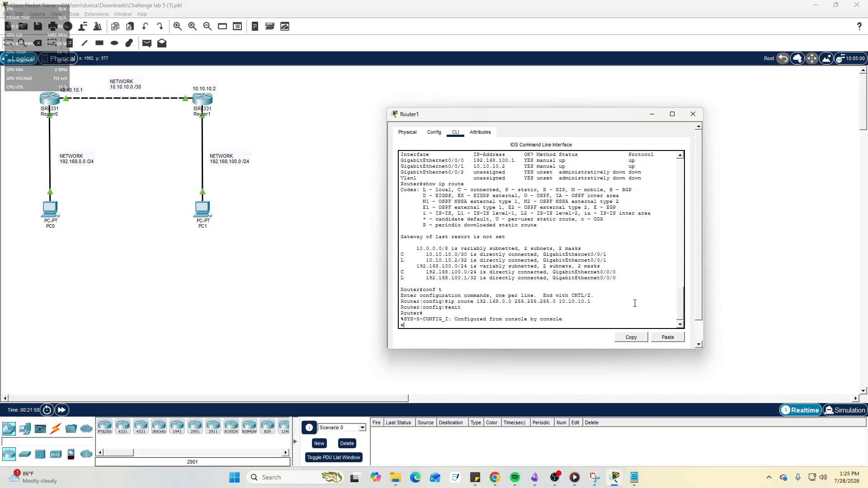
Restart Router1's console session, enter privileged mode, and run show ip route to examine the static route to 192.168.0.0/24.
{"action": "type", "text": "exit"}
{"action": "key", "text": "Return"}
{"action": "key", "text": "Return"}
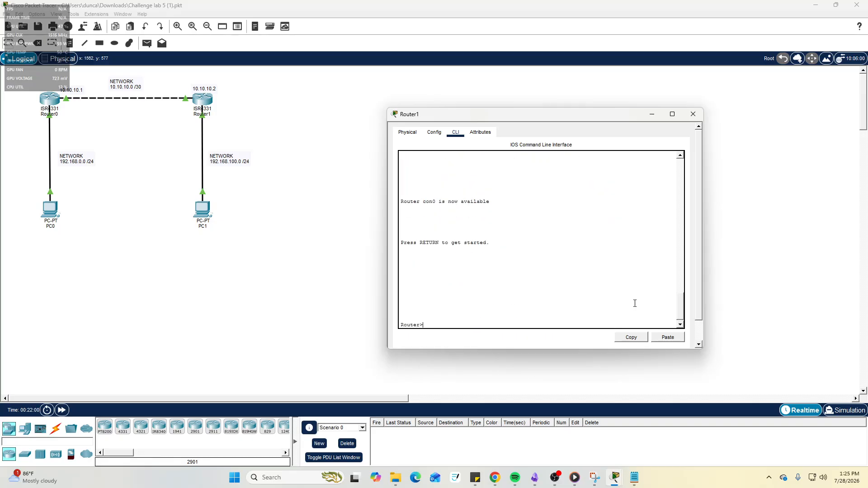
{"action": "type", "text": "s"}
{"action": "type", "text": "en"}
{"action": "key", "text": "Return"}
{"action": "type", "text": "show "}
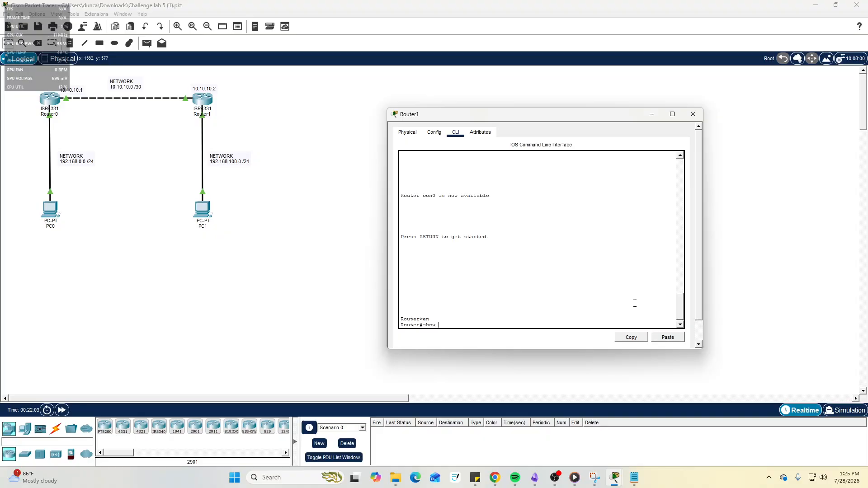
{"action": "type", "text": "ip route"}
{"action": "key", "text": "Return"}
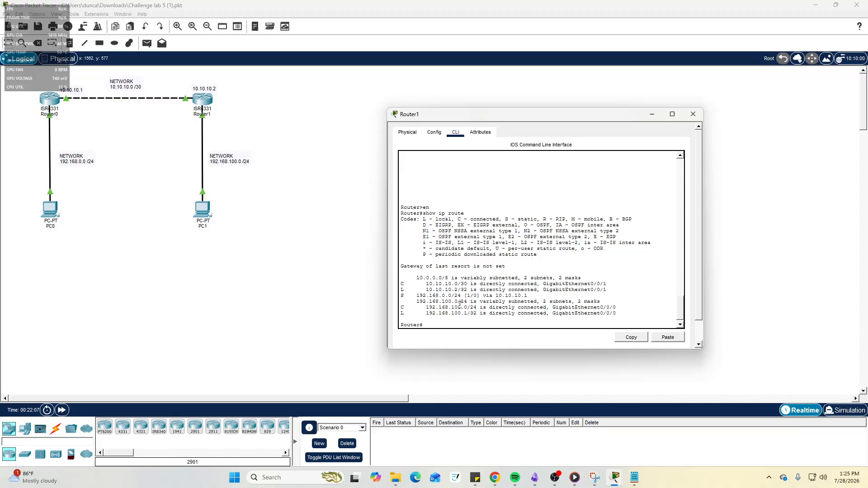
{"action": "left_click_drag", "start_coordinate": [401, 296], "coordinate": [462, 297]}
{"action": "double_click", "coordinate": [474, 296]}
{"action": "left_click_drag", "start_coordinate": [477, 298], "coordinate": [527, 296]}
{"action": "left_click", "coordinate": [507, 296]}
Run show ip route on Router0, check the static route to 192.168.100.0/24, and close Router0's window.
{"action": "left_click", "coordinate": [615, 478]}
{"action": "left_click", "coordinate": [587, 454]}
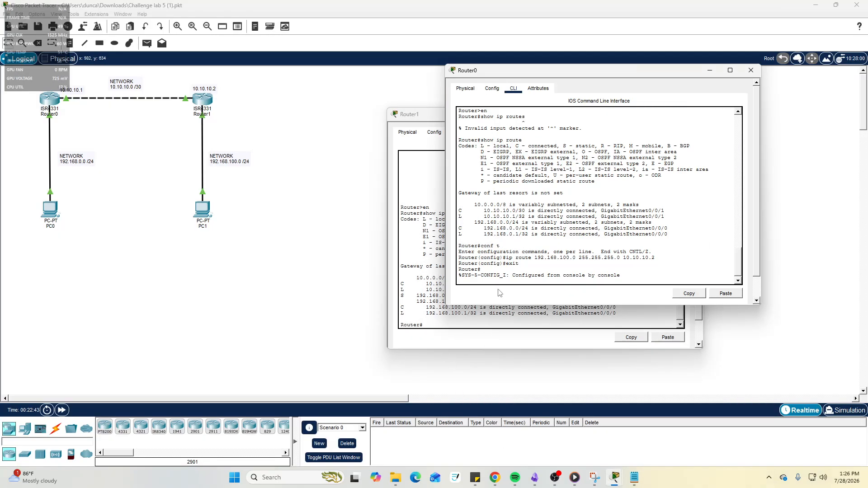
{"action": "key", "text": "Return"}
{"action": "type", "text": "ip"}
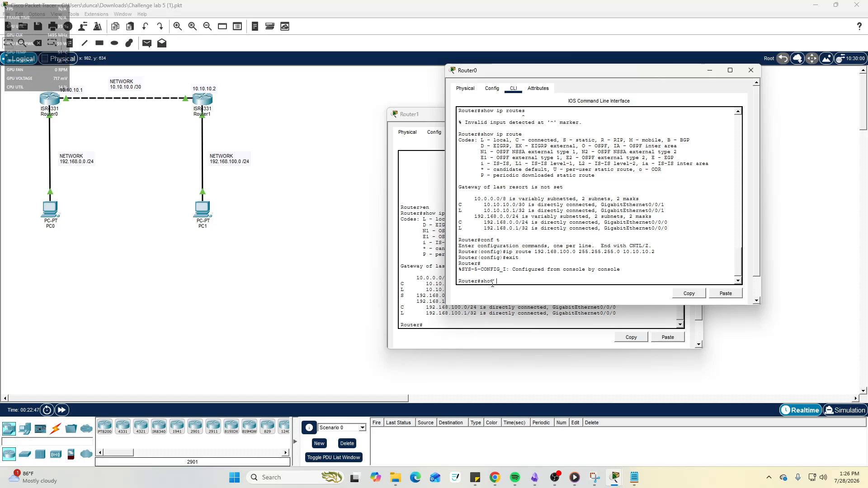
{"action": "type", "text": " route"}
{"action": "key", "text": "Return"}
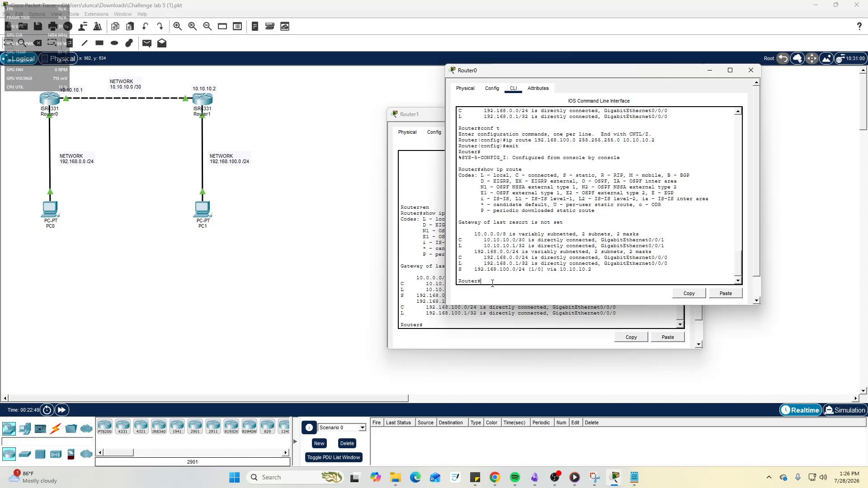
{"action": "left_click_drag", "start_coordinate": [467, 271], "coordinate": [569, 270]}
{"action": "left_click", "coordinate": [751, 70]}
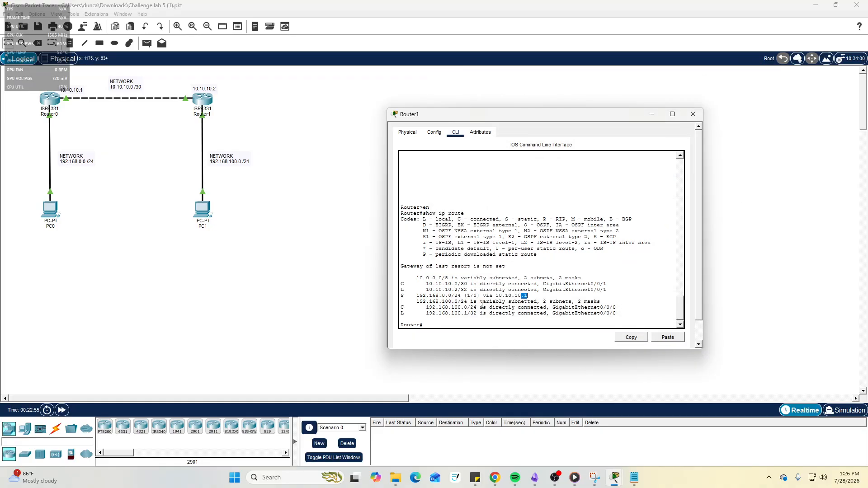
Examine the administrative distance and metric of the 192.168.0.0/24 static route in Router1's routing table, and close Router1's window.
{"action": "mouse_move", "coordinate": [471, 296]}
{"action": "left_mouse_down"}
{"action": "mouse_move", "coordinate": [450, 296]}
{"action": "mouse_move", "coordinate": [466, 296]}
{"action": "left_mouse_up"}
{"action": "triple_click", "coordinate": [469, 296]}
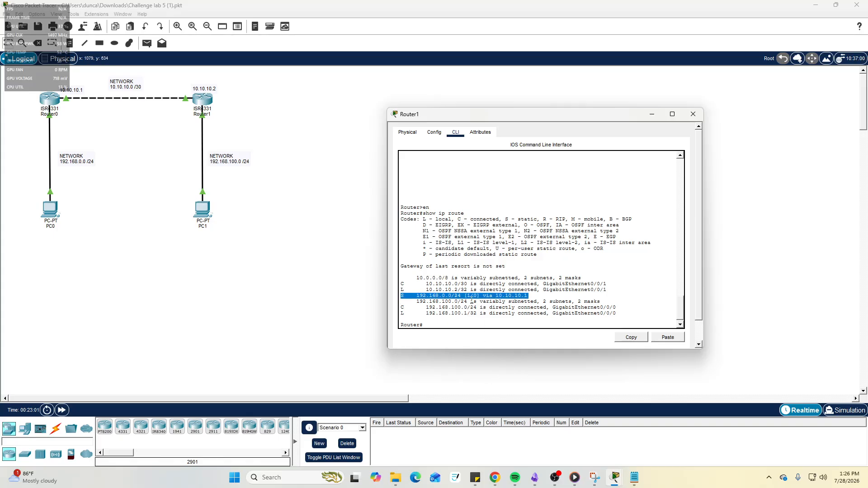
{"action": "left_click", "coordinate": [472, 298]}
{"action": "left_click_drag", "start_coordinate": [471, 296], "coordinate": [462, 297]}
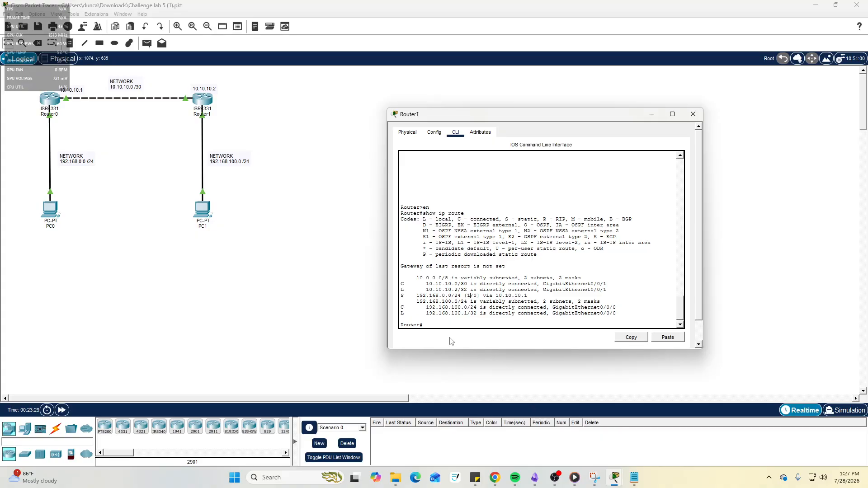
{"action": "left_click_drag", "start_coordinate": [474, 296], "coordinate": [448, 291]}
{"action": "left_click", "coordinate": [483, 318]}
{"action": "left_click", "coordinate": [693, 114]}
Open PC0's command prompt, switch the workspace to Simulation mode, and ping 192.168.100.2.
{"action": "left_click", "coordinate": [62, 207]}
{"action": "key", "text": "Return"}
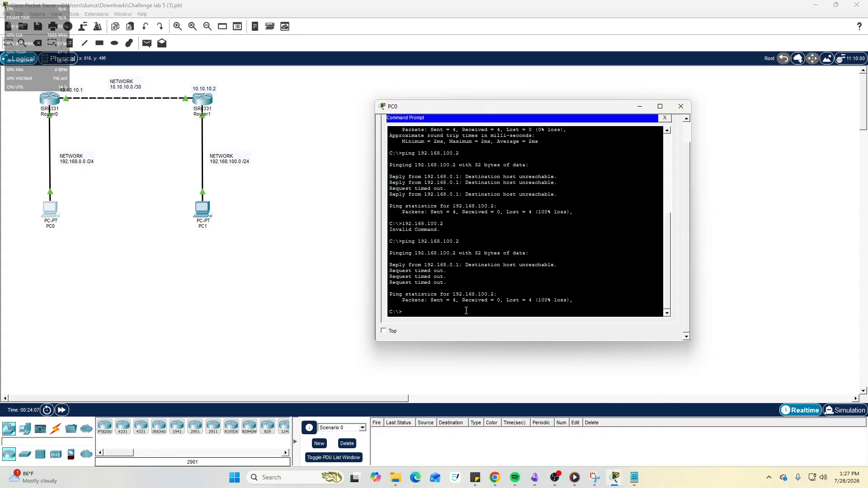
{"action": "type", "text": "ping 192"}
{"action": "left_click", "coordinate": [850, 410]}
{"action": "mouse_move", "coordinate": [614, 478]}
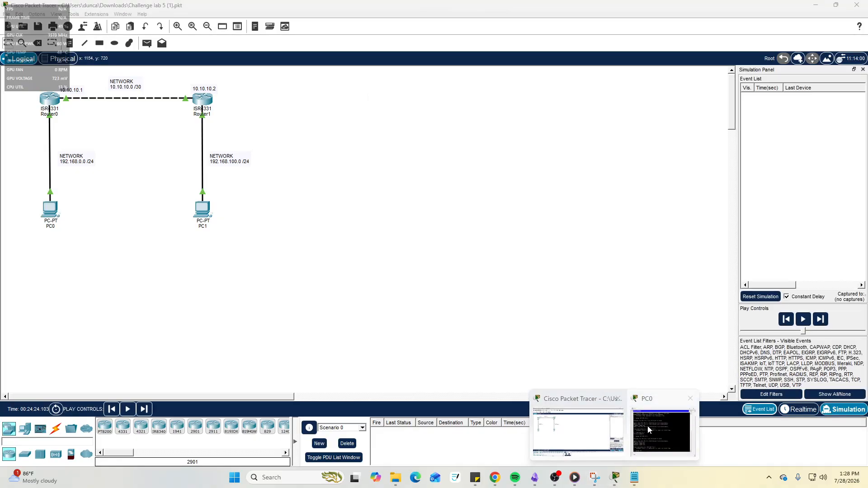
{"action": "left_click", "coordinate": [647, 425]}
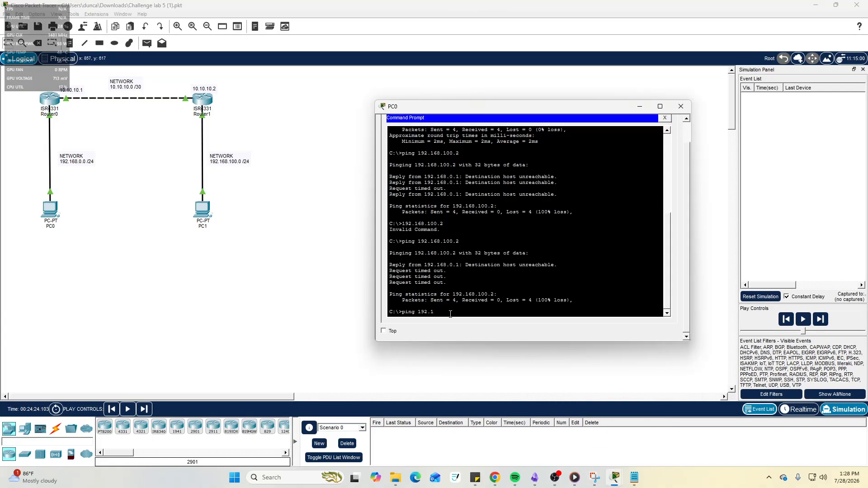
{"action": "type", "text": ".168.100.2"}
{"action": "key", "text": "Return"}
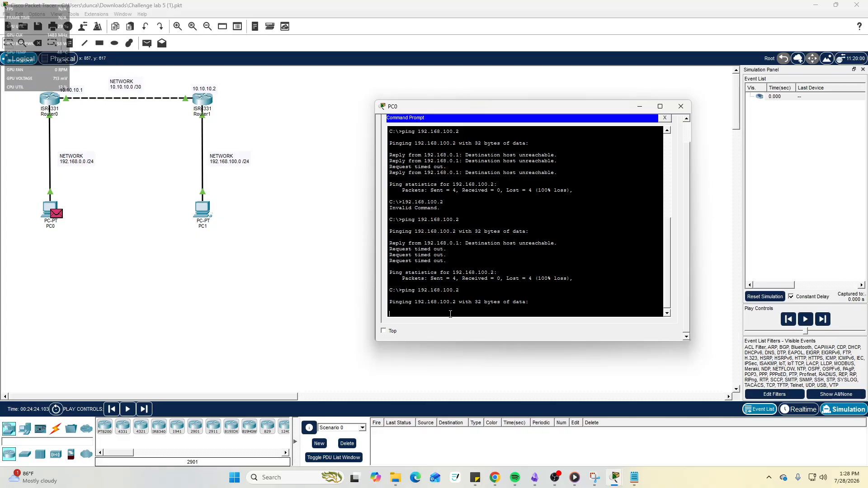
Play the simulation, advance it through the captured events, and check the ping output in PC0's command prompt.
{"action": "left_click", "coordinate": [805, 319]}
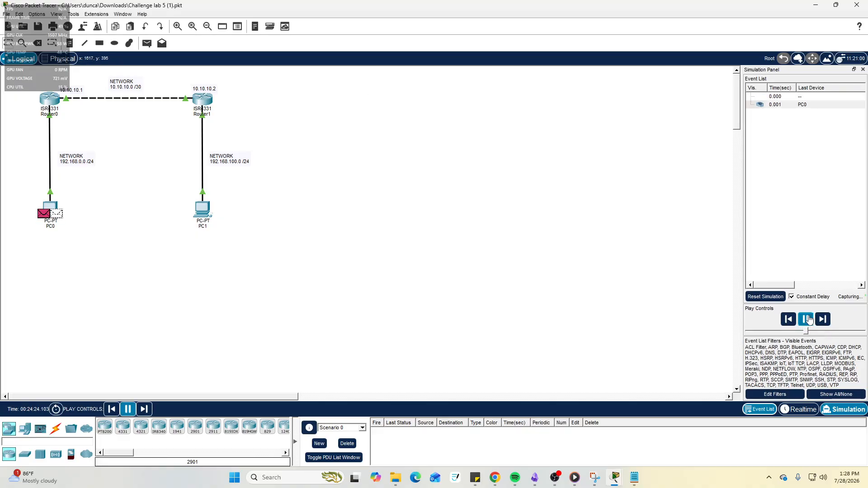
{"action": "mouse_move", "coordinate": [628, 480]}
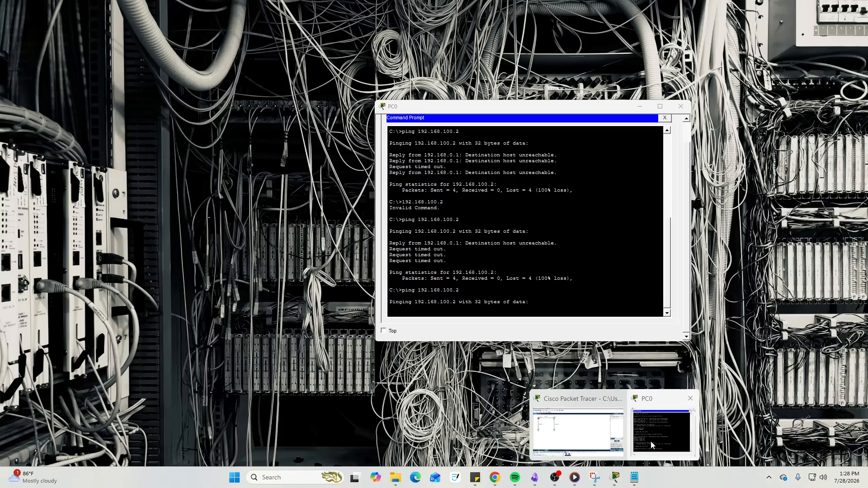
{"action": "left_click", "coordinate": [650, 441]}
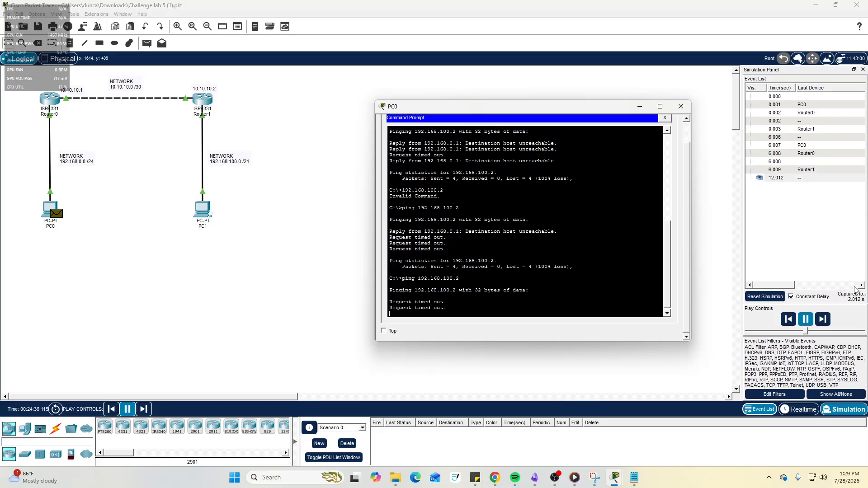
{"action": "left_click", "coordinate": [822, 321]}
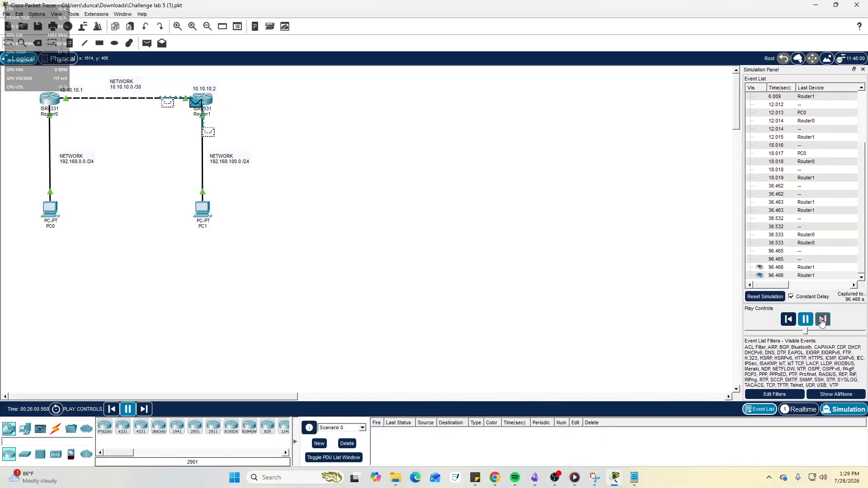
{"action": "mouse_move", "coordinate": [634, 479]}
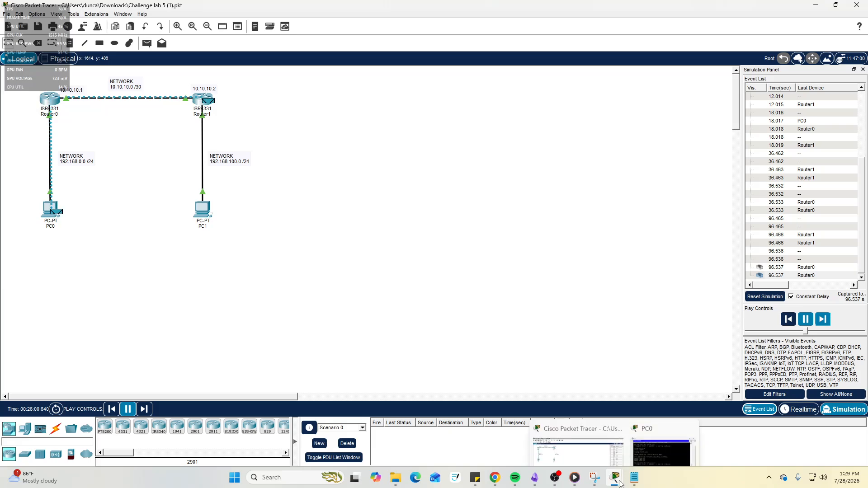
{"action": "left_click", "coordinate": [662, 452]}
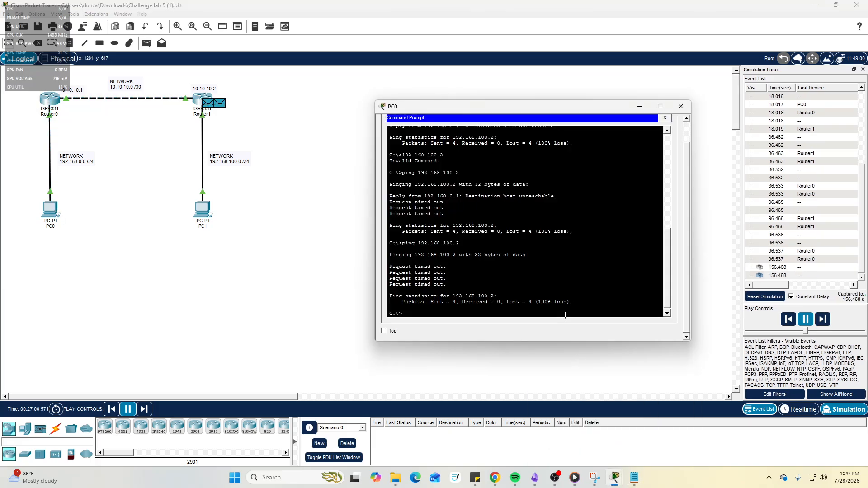
Open PC1's FastEthernet0 configuration and set its static IPv4 address to 192.168.100.2.
{"action": "double_click", "coordinate": [198, 199]}
{"action": "left_click", "coordinate": [200, 206]}
{"action": "left_click", "coordinate": [322, 130]}
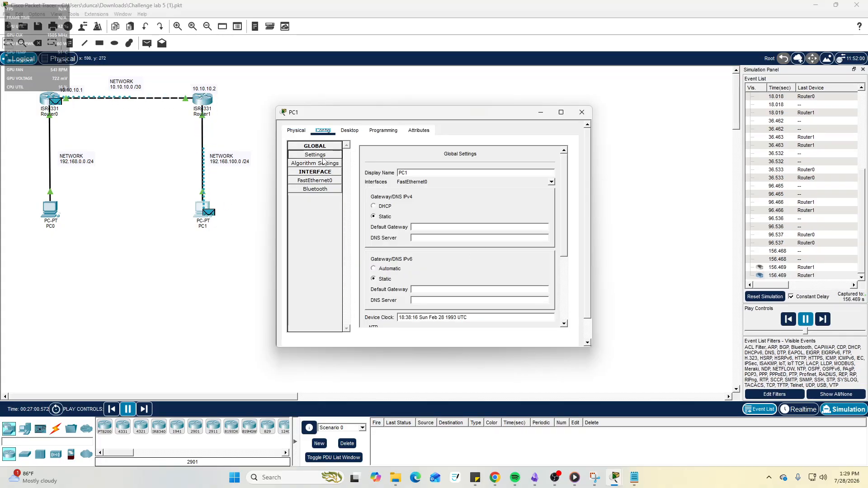
{"action": "left_click", "coordinate": [322, 173]}
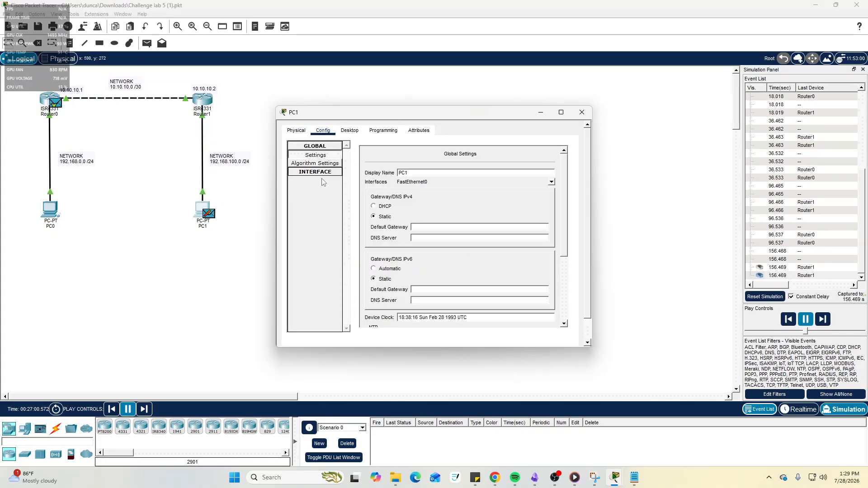
{"action": "left_click", "coordinate": [322, 173]}
{"action": "left_click", "coordinate": [323, 182]}
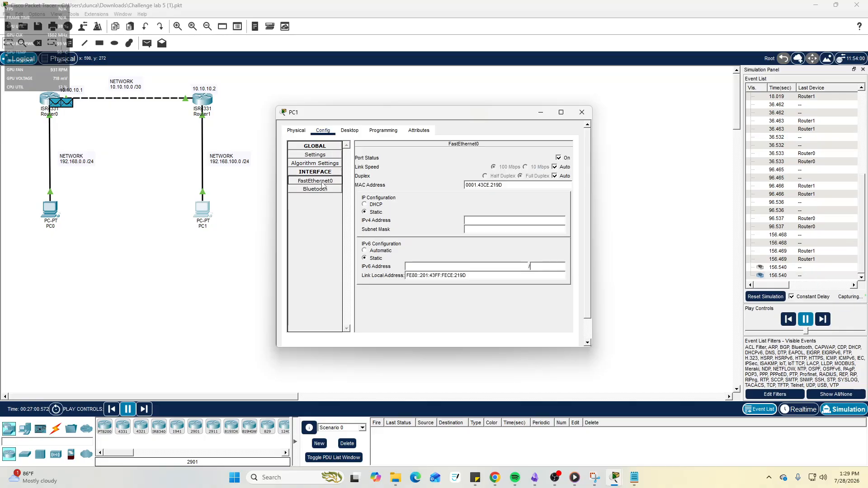
{"action": "left_click_drag", "start_coordinate": [464, 113], "coordinate": [652, 134]}
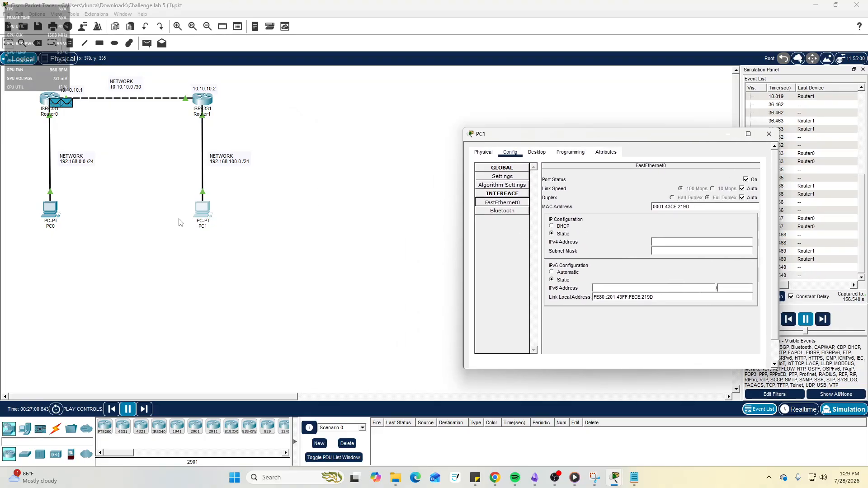
{"action": "left_click", "coordinate": [678, 242]}
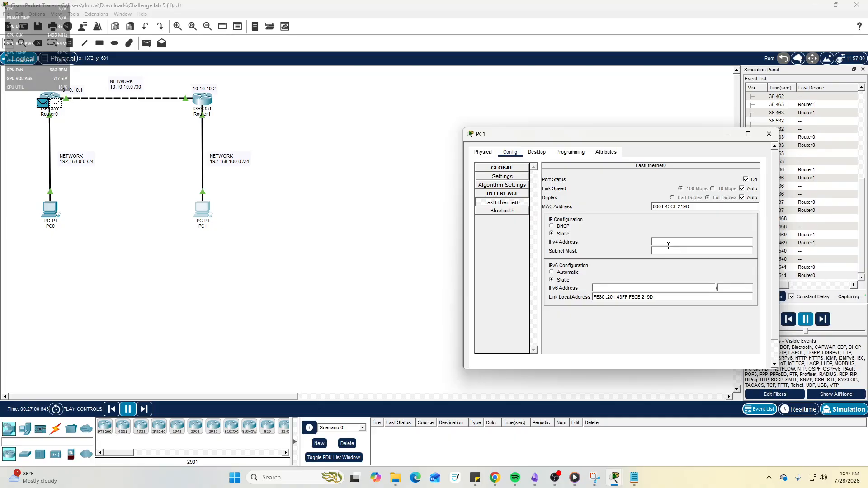
{"action": "type", "text": "192.168.100"}
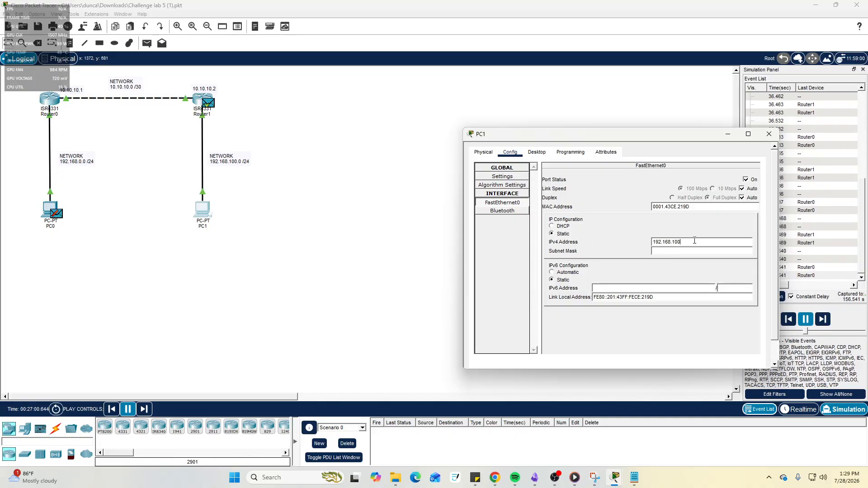
{"action": "type", "text": ".2"}
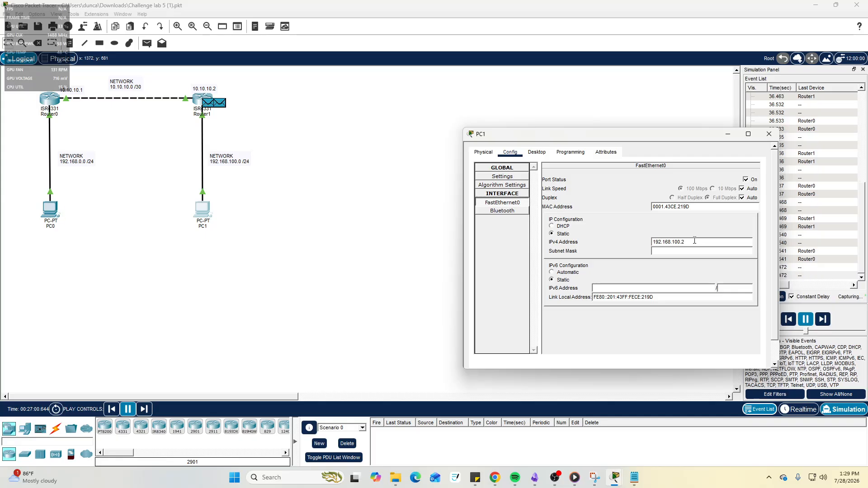
Set PC1's IPv4 default gateway to 192.168.100.1 in its global settings and close the PC1 window.
{"action": "left_click", "coordinate": [499, 176]}
{"action": "left_click", "coordinate": [634, 248]}
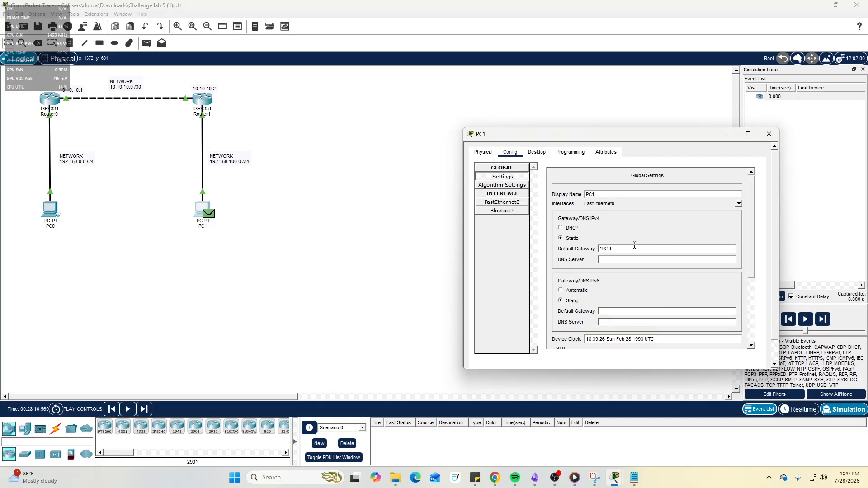
{"action": "type", "text": "192.168.100.1"}
{"action": "left_click", "coordinate": [770, 134]}
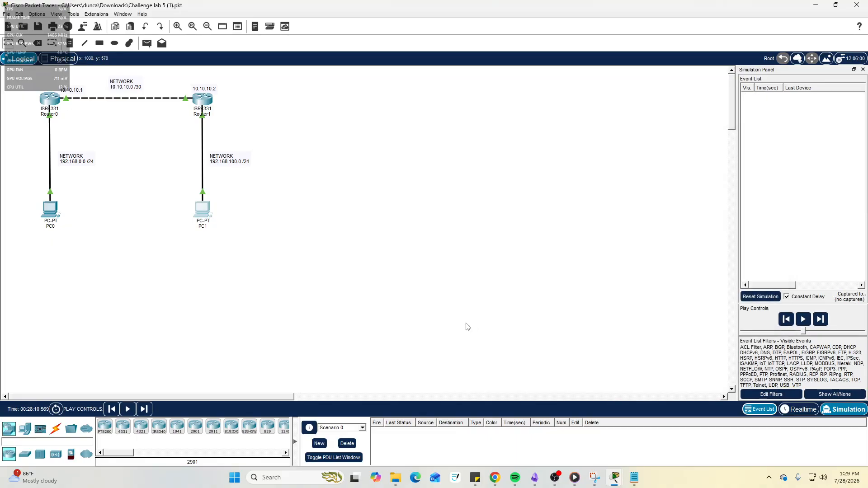
Return to PC0's command prompt and ping 192.168.100.2 with PC1 readdressed.
{"action": "mouse_move", "coordinate": [633, 482]}
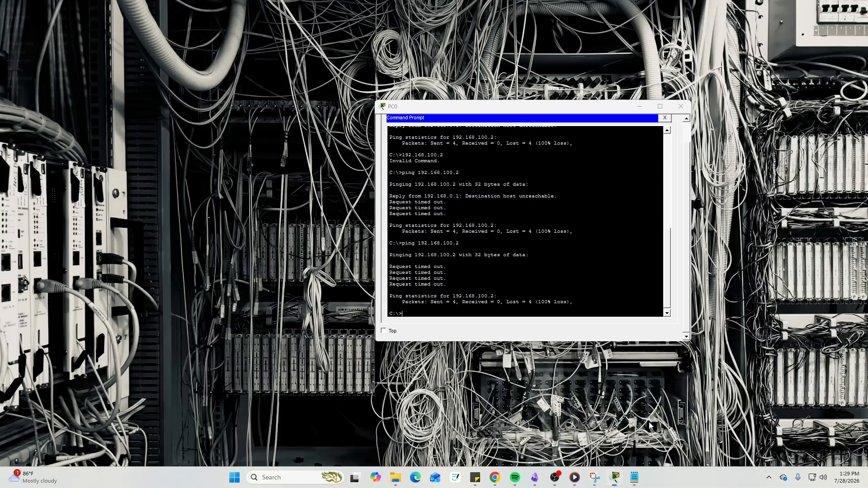
{"action": "left_click", "coordinate": [649, 422]}
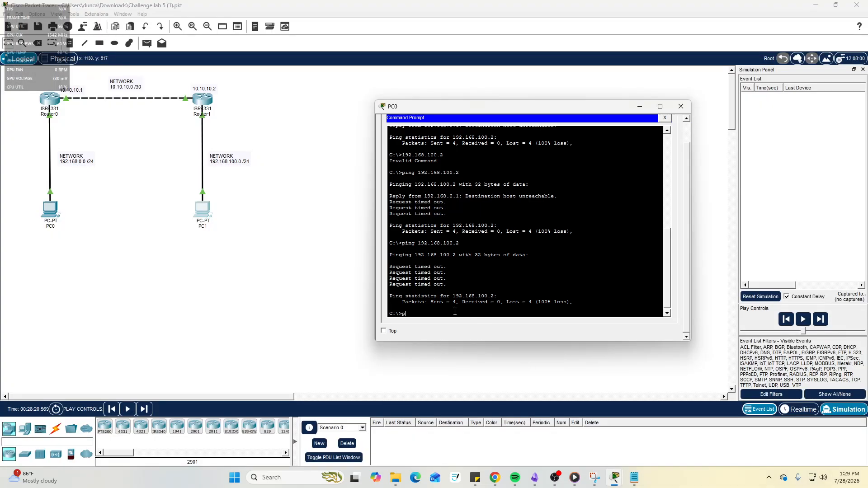
{"action": "type", "text": "ping 192.168.100.2"}
{"action": "key", "text": "Return"}
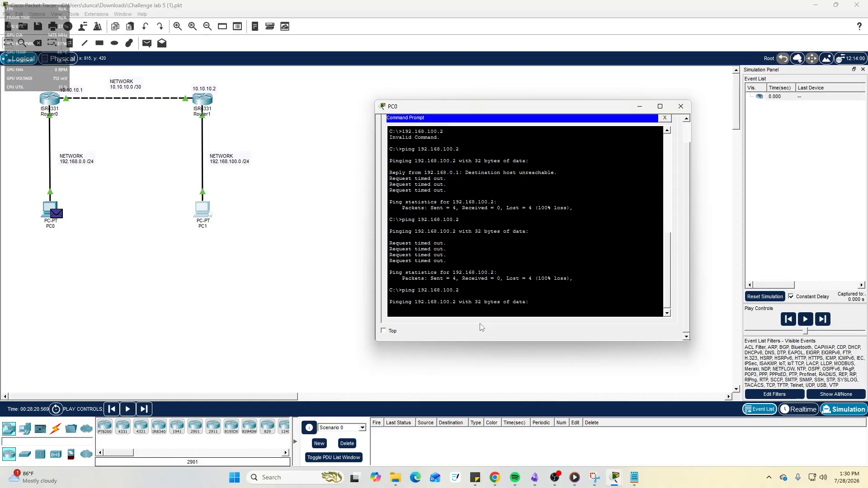
Run the simulation forward through the ping's packets, check the replies in PC0's command prompt, and close PC0's window.
{"action": "left_click", "coordinate": [805, 320]}
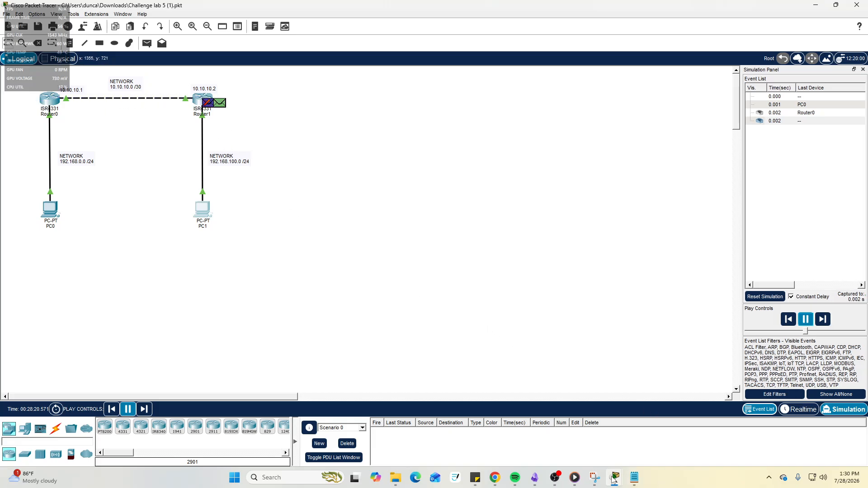
{"action": "left_click", "coordinate": [822, 319]}
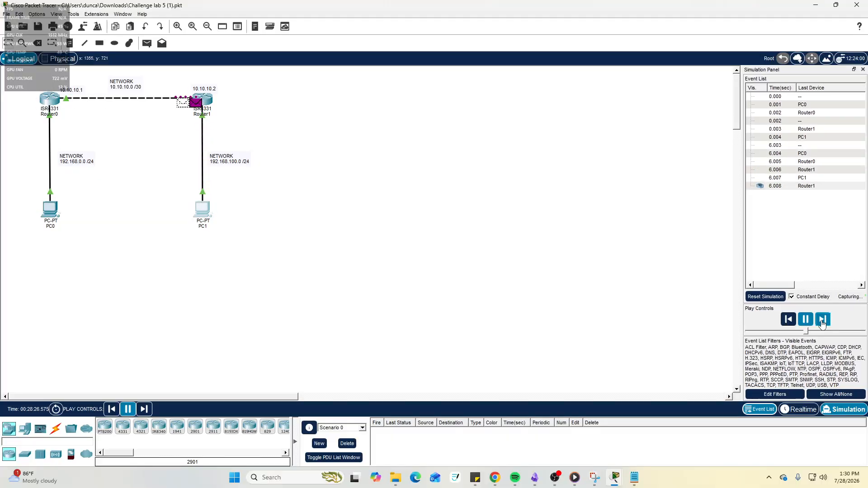
{"action": "left_click", "coordinate": [614, 478]}
{"action": "left_click", "coordinate": [653, 443]}
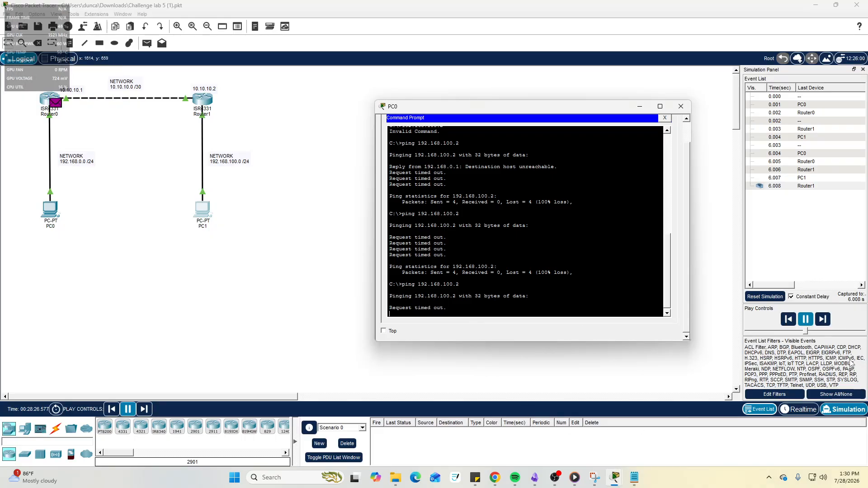
{"action": "left_click", "coordinate": [823, 320]}
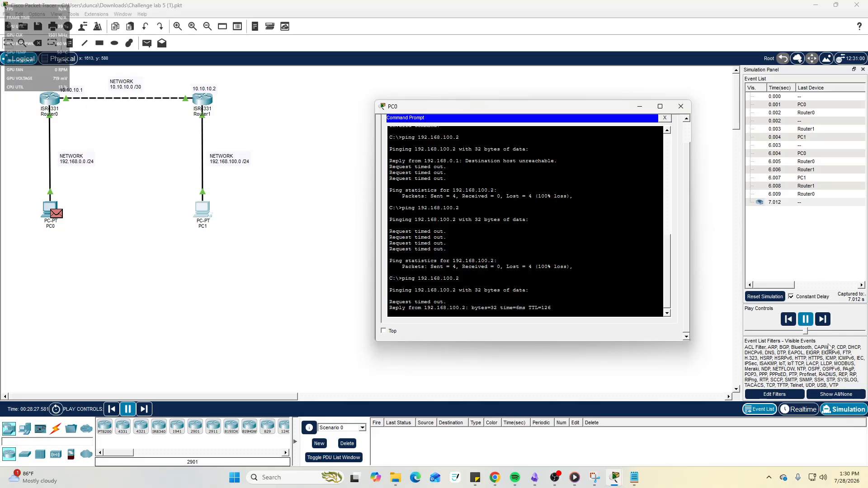
{"action": "left_click", "coordinate": [822, 319]}
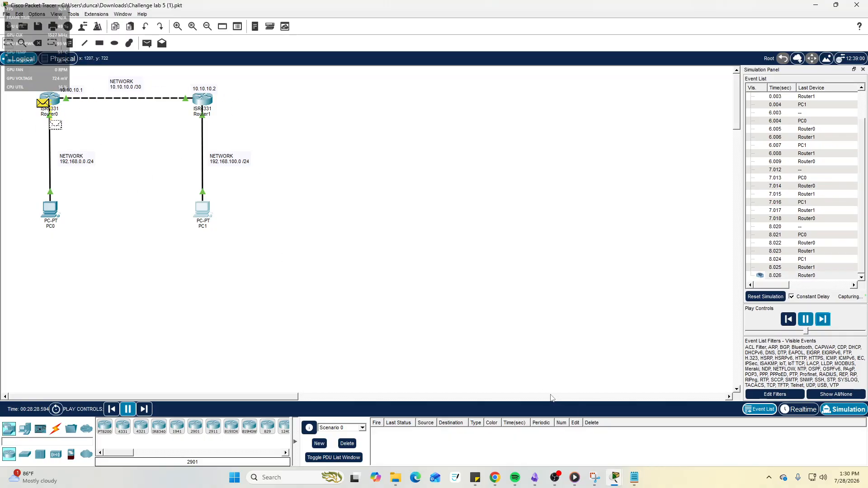
{"action": "left_click", "coordinate": [641, 458]}
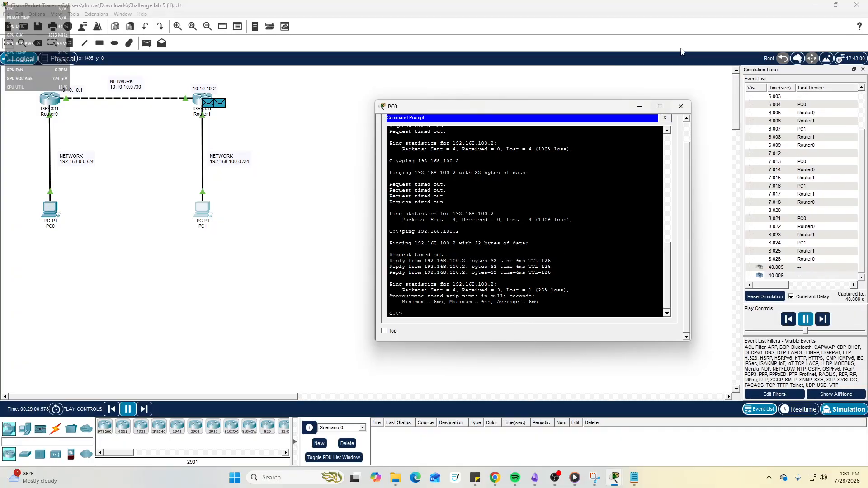
{"action": "left_click", "coordinate": [681, 106]}
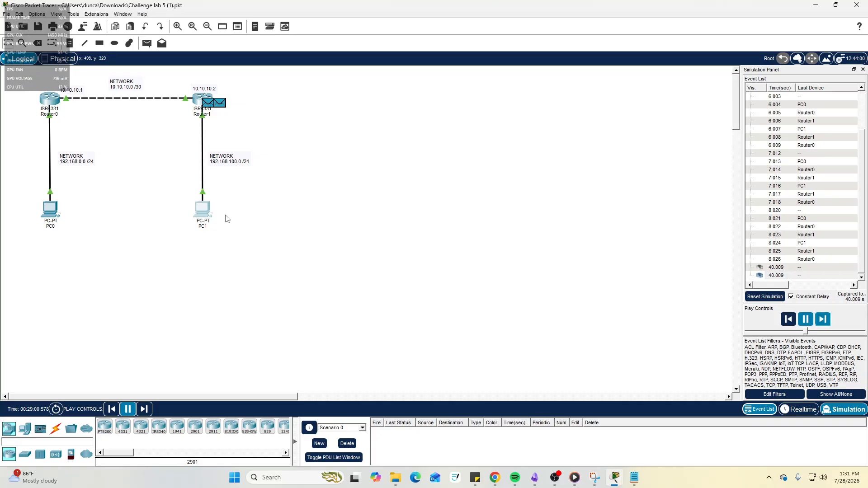
Open PC1's command prompt and ping PC0 at 192.168.0.2.
{"action": "left_click", "coordinate": [209, 218]}
{"action": "left_click", "coordinate": [208, 218]}
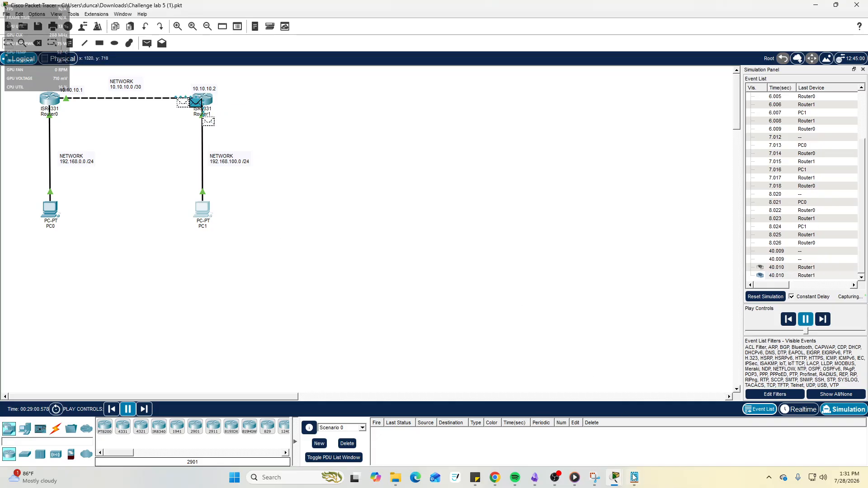
{"action": "left_click", "coordinate": [614, 477]}
{"action": "left_click", "coordinate": [646, 456]}
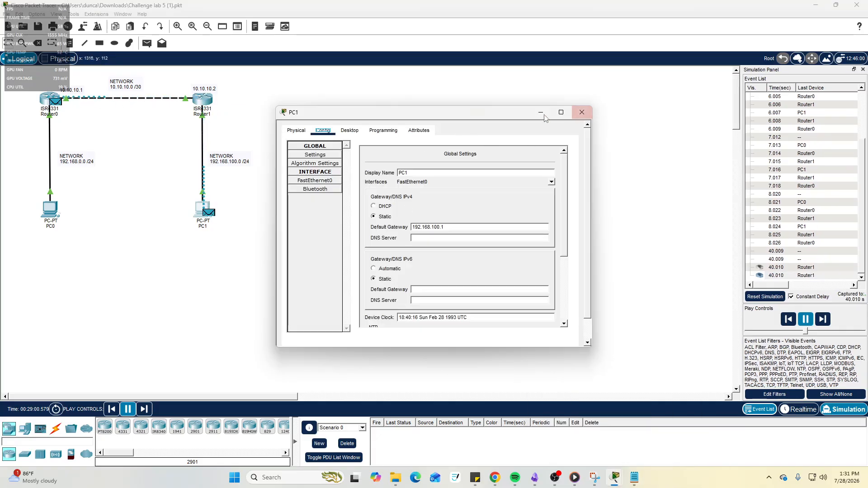
{"action": "left_click", "coordinate": [349, 130]}
{"action": "left_click", "coordinate": [383, 130]}
{"action": "left_click", "coordinate": [349, 130]}
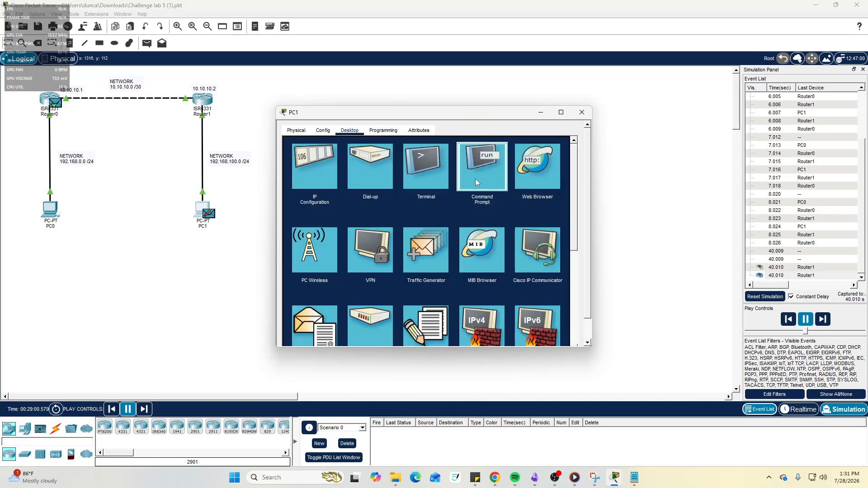
{"action": "left_click", "coordinate": [482, 166]}
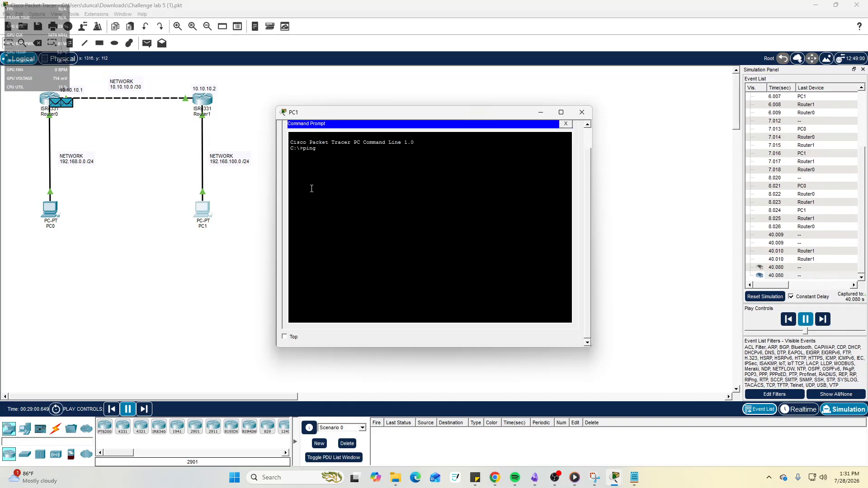
{"action": "type", "text": "ping 192.168.0.2"}
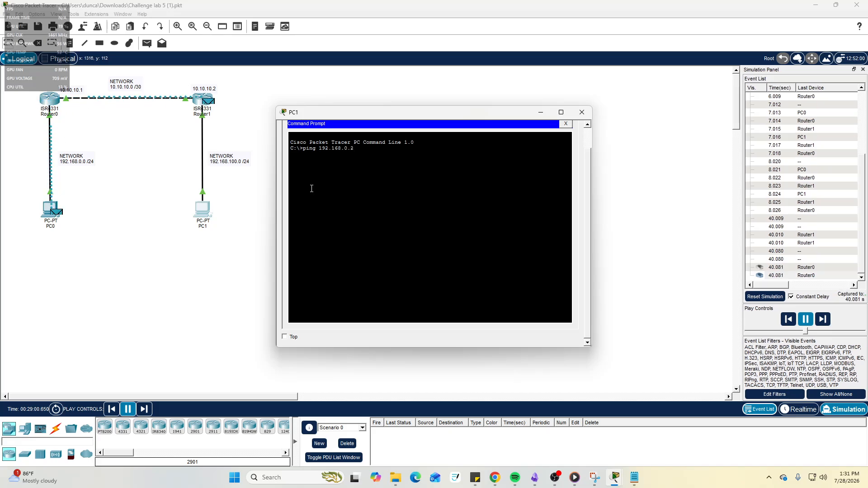
{"action": "key", "text": "Return"}
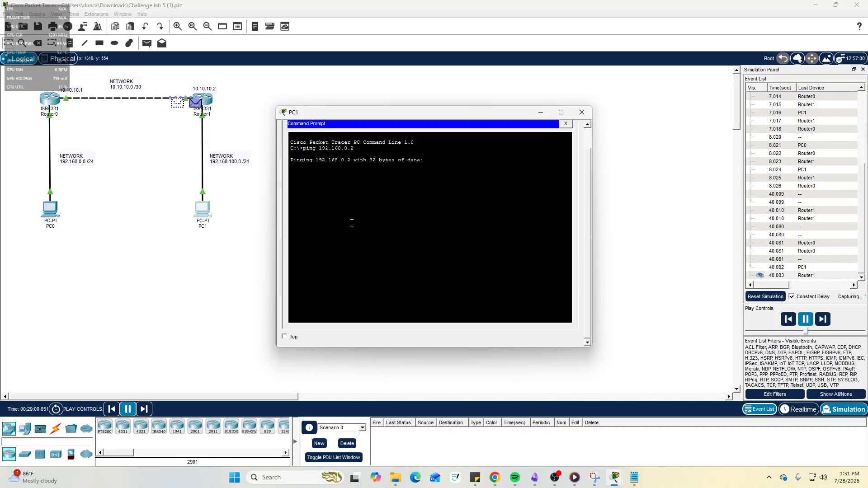
Run the simulation forward through PC1's ping to 192.168.0.2, check the replies in its command prompt, and minimize PC1's window.
{"action": "left_click", "coordinate": [827, 321]}
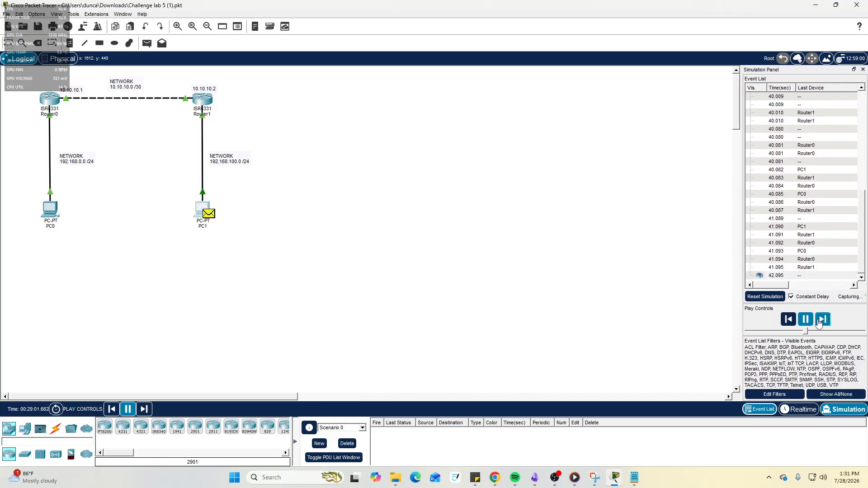
{"action": "left_click", "coordinate": [666, 437]}
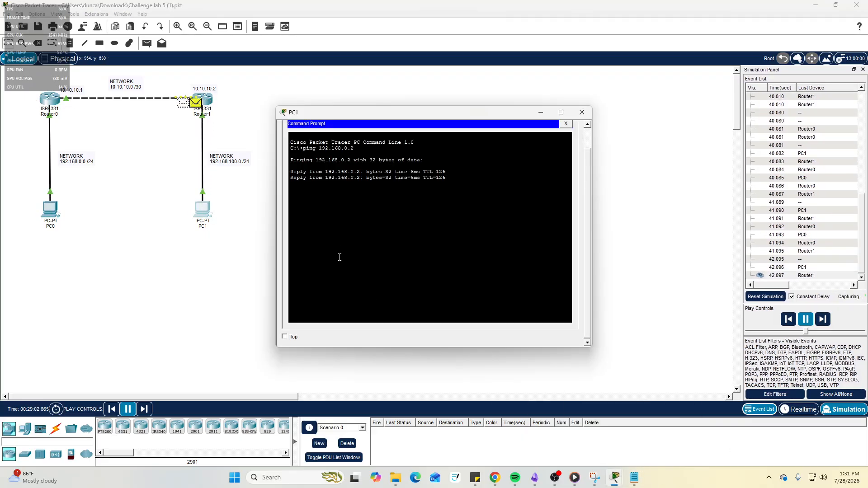
{"action": "left_click", "coordinate": [822, 324]}
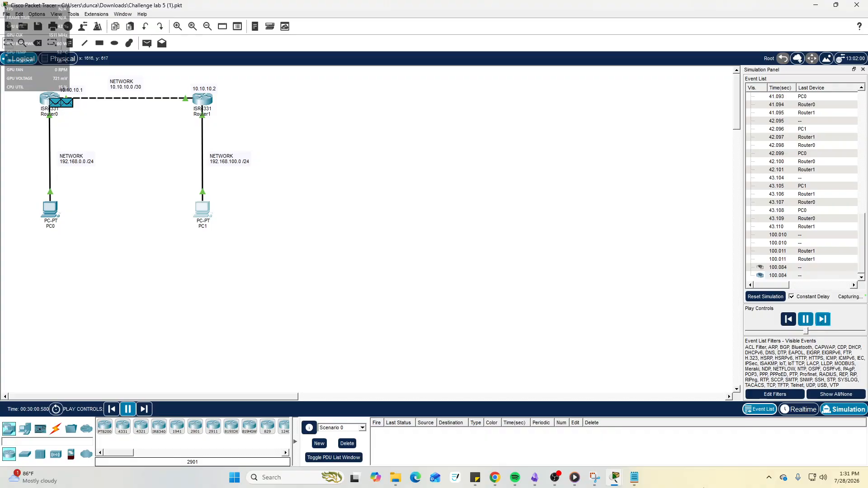
{"action": "mouse_move", "coordinate": [608, 482]}
{"action": "left_click", "coordinate": [688, 445]}
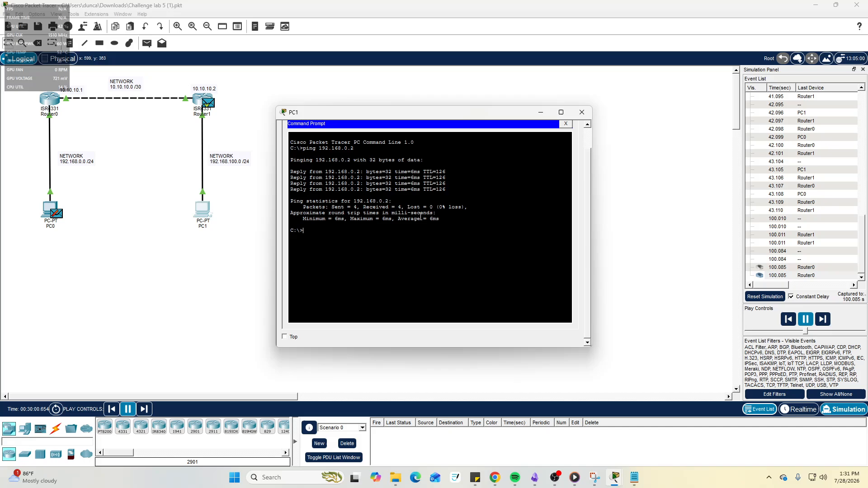
{"action": "left_click", "coordinate": [547, 112]}
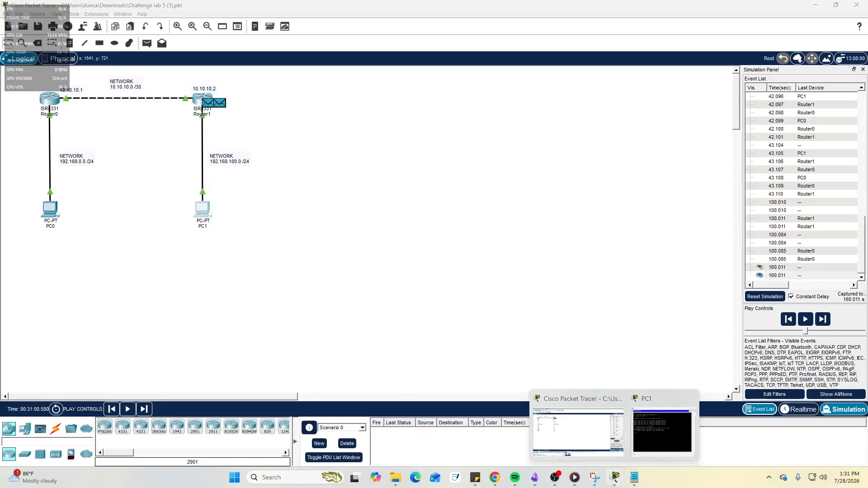
{"action": "left_click", "coordinate": [556, 479]}
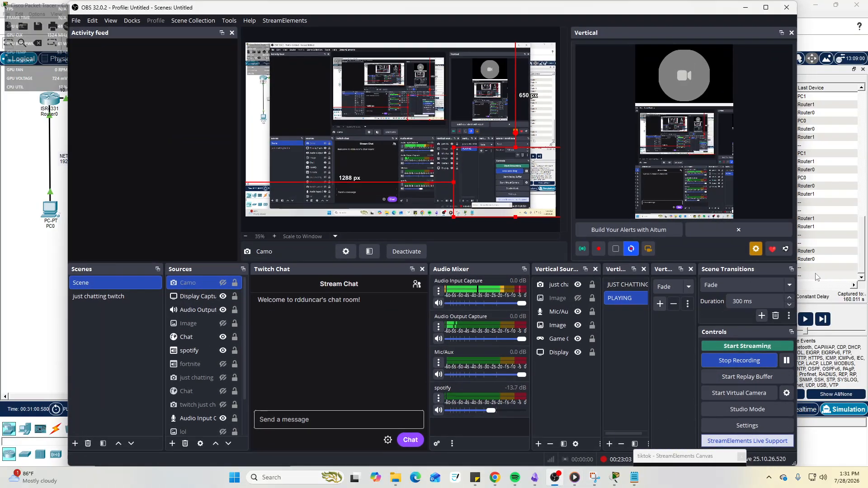